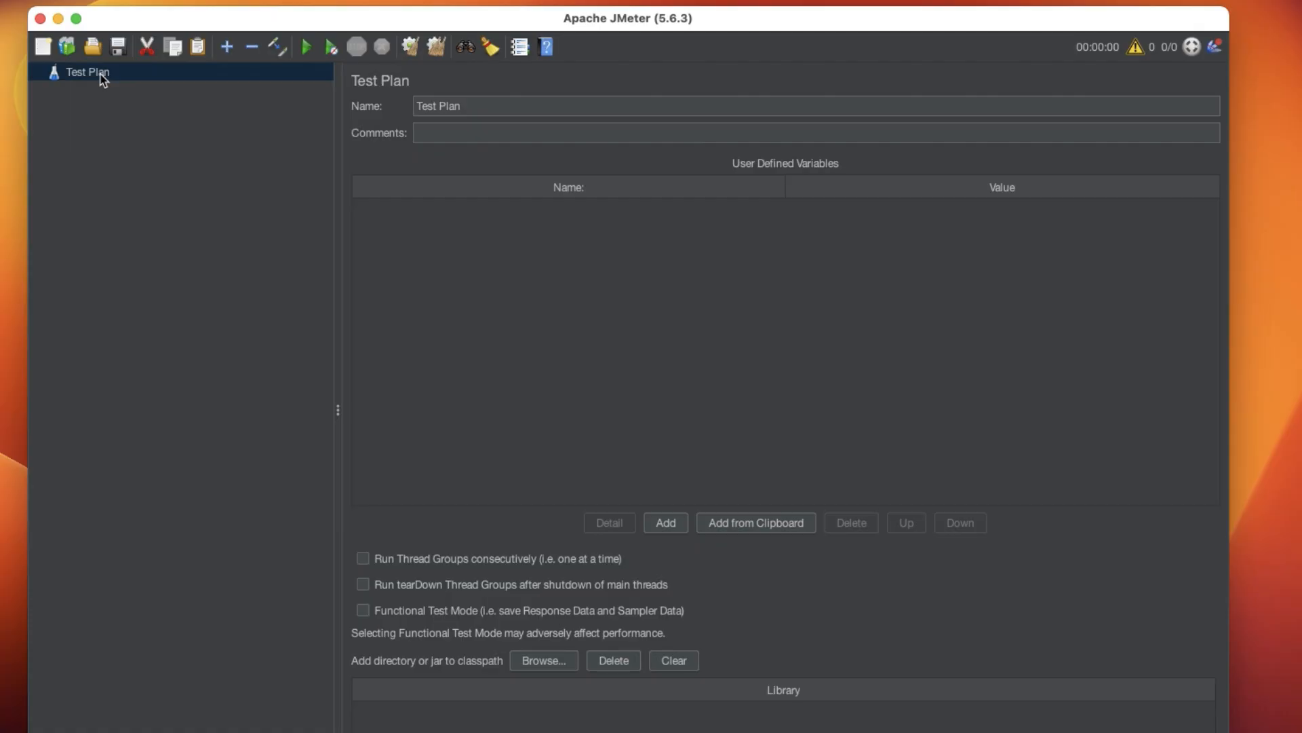
# Step: Add a bzm - Arrivals Thread Group to the Test Plan
pyautogui.rightClick(101, 75)
pyautogui.moveTo(117, 87)
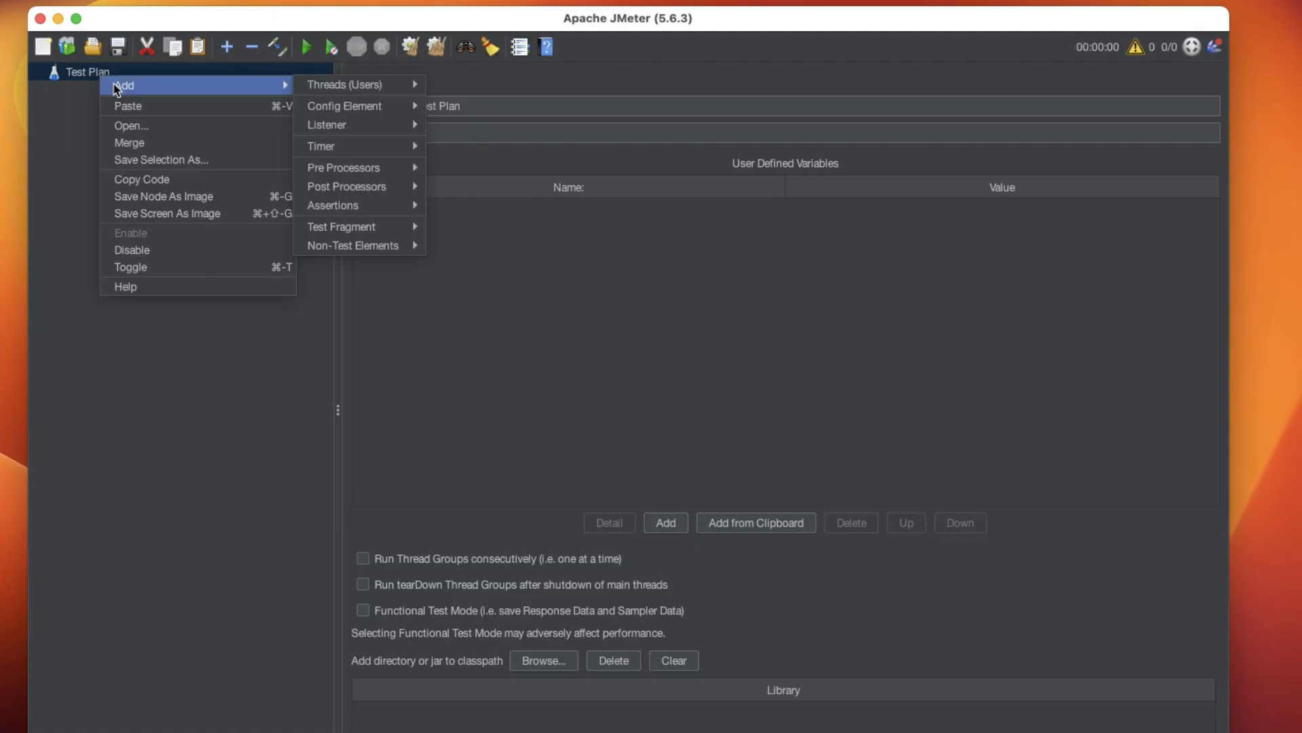
pyautogui.moveTo(305, 87)
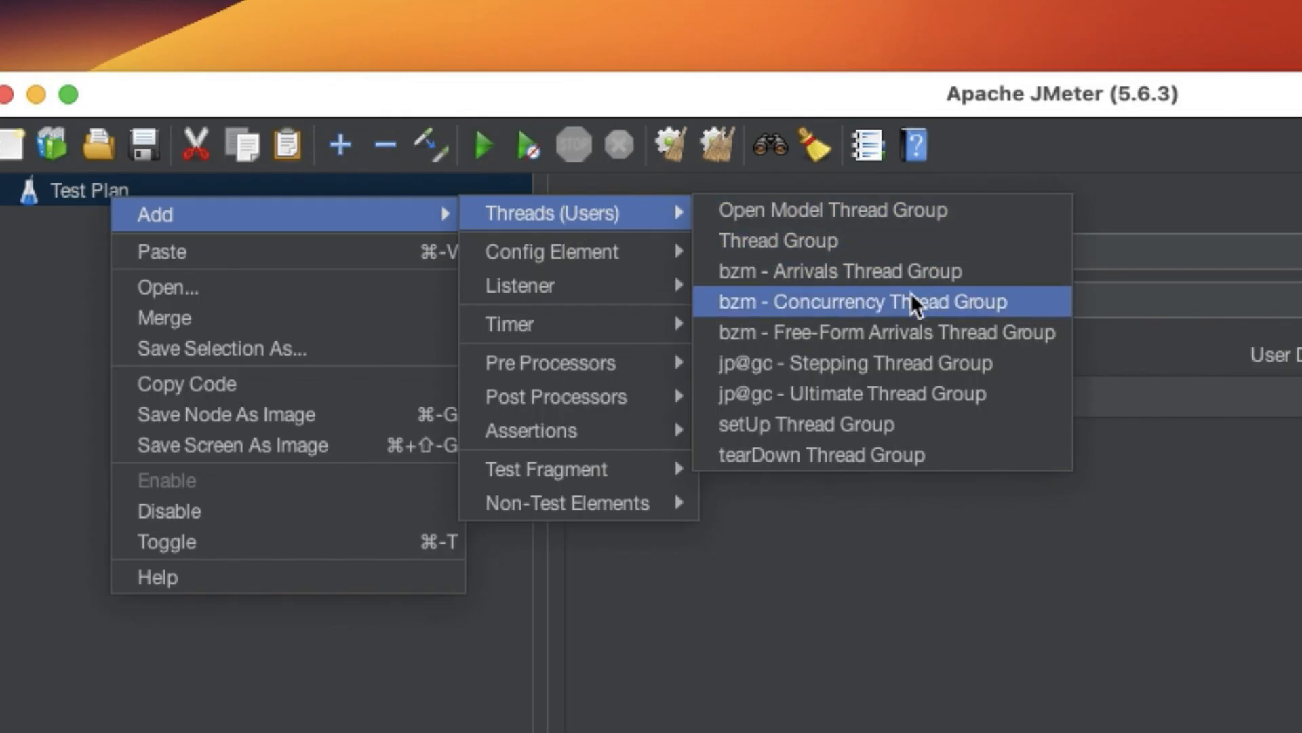
pyautogui.click(883, 277)
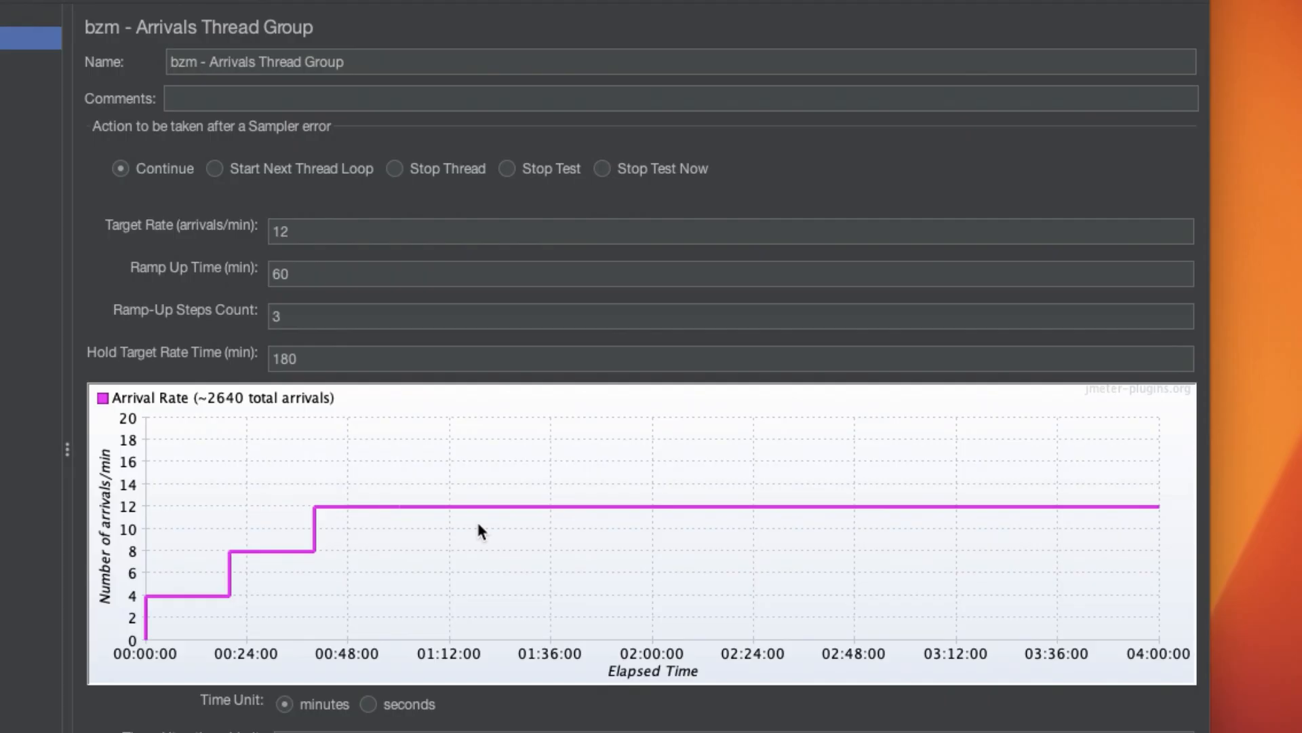
# Step: Rename the arrivals thread group to "demo"
pyautogui.click(311, 230)
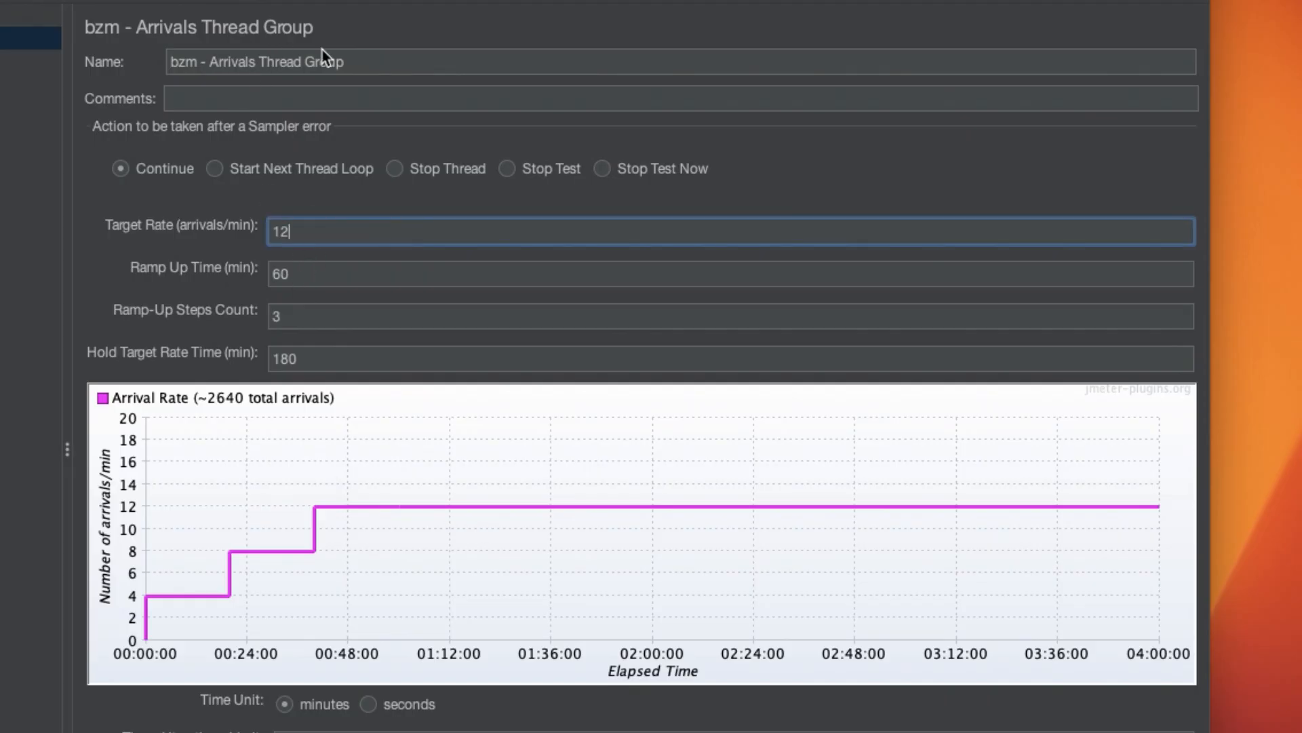
pyautogui.moveTo(356, 61); pyautogui.dragTo(146, 64)
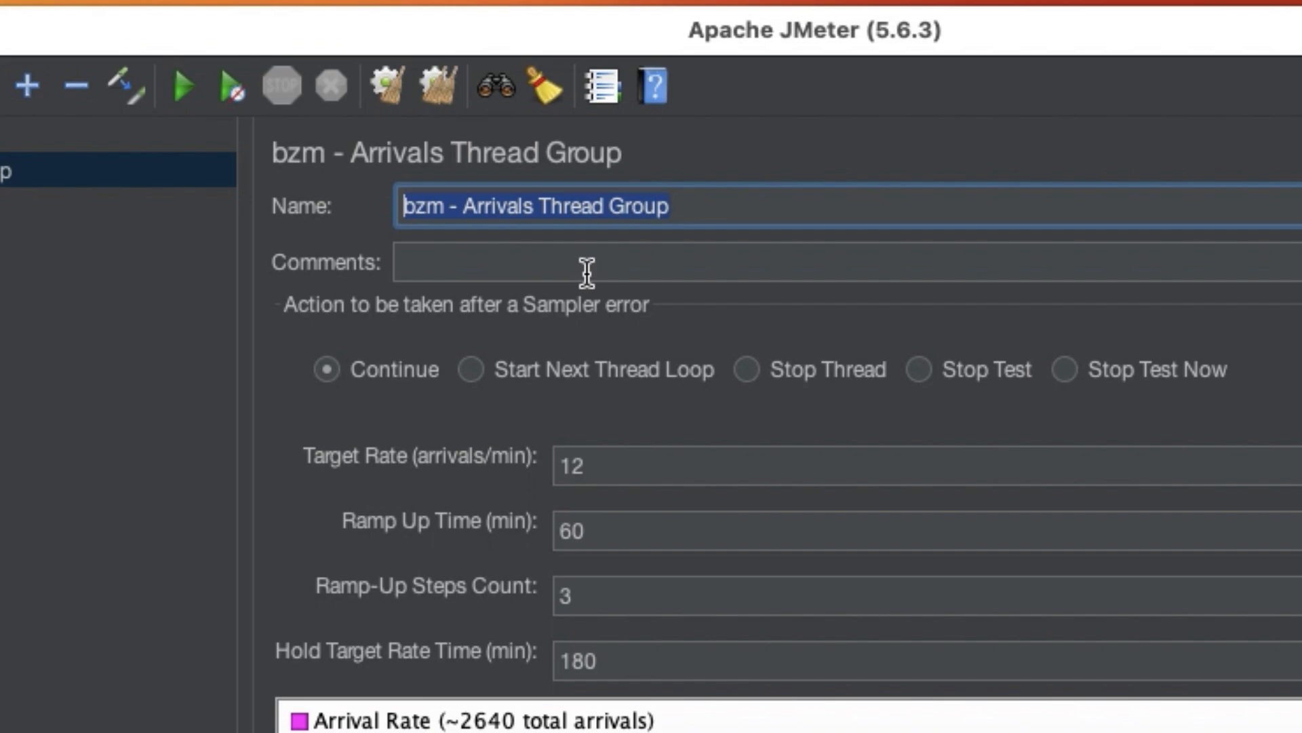
pyautogui.write('demo')
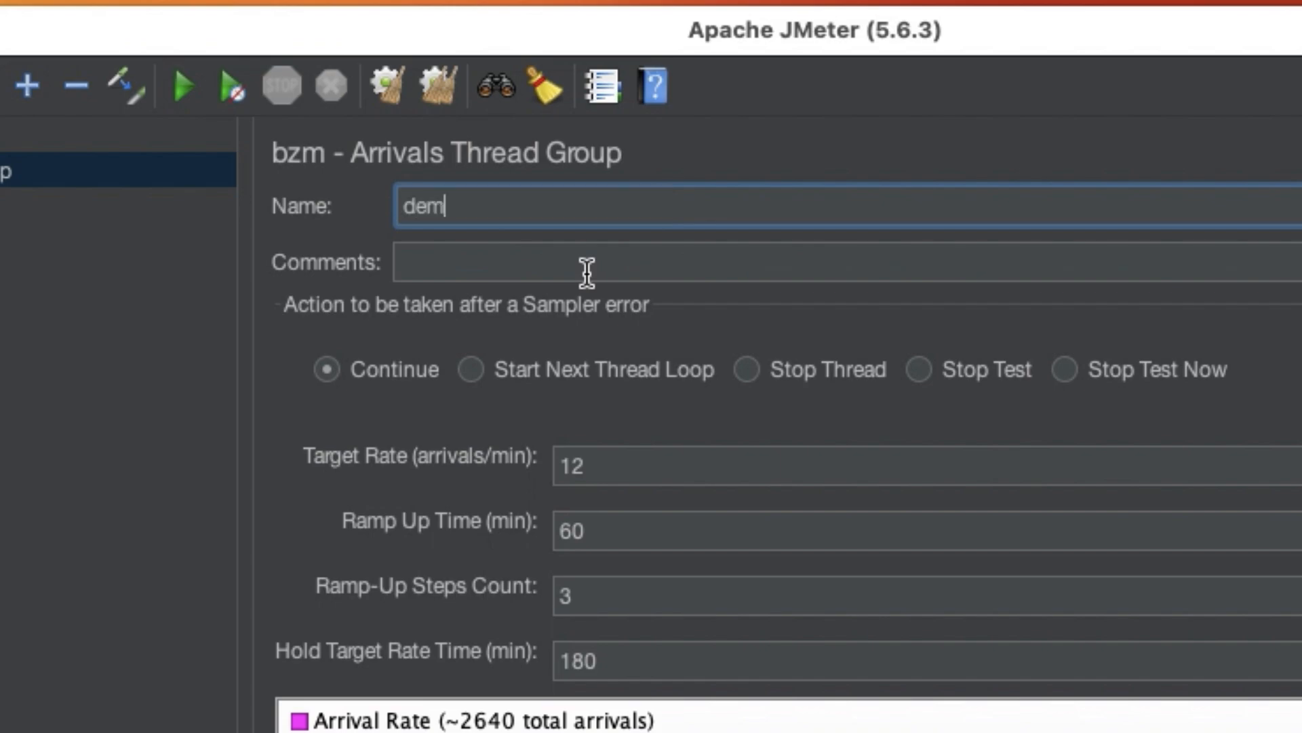
pyautogui.click(290, 104)
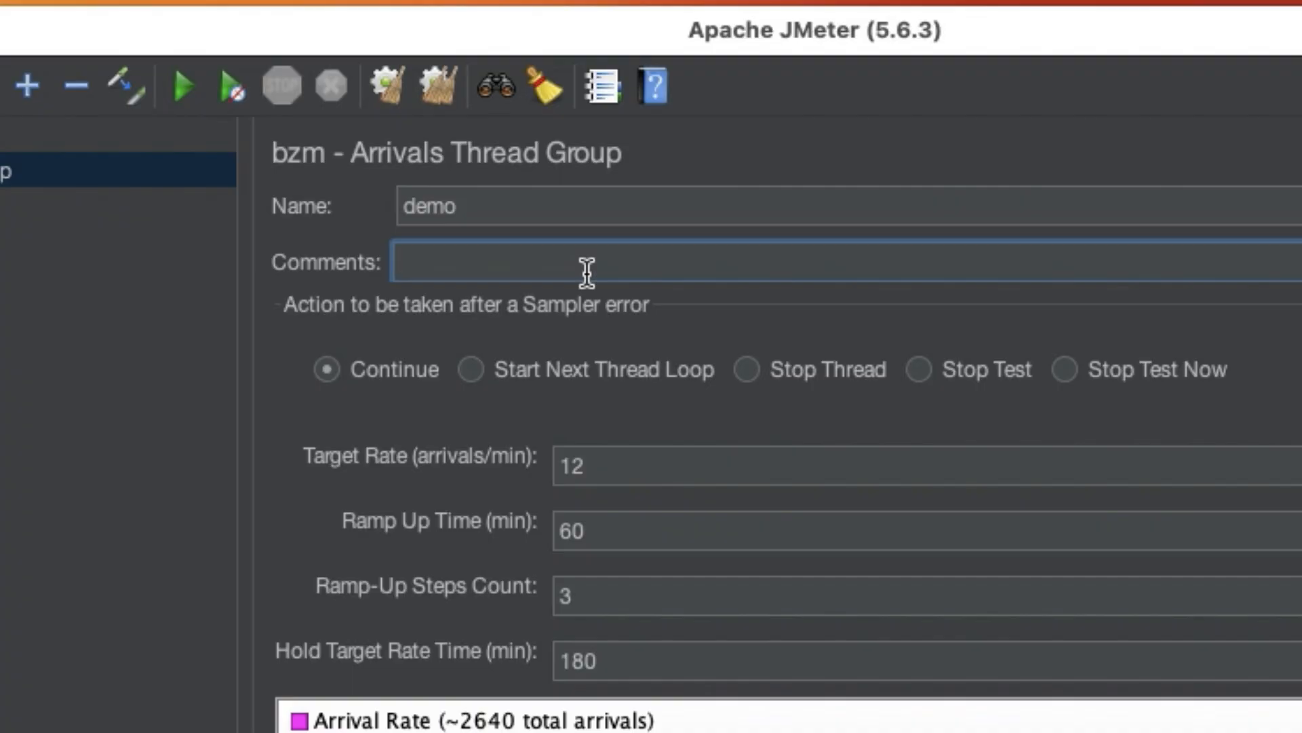
pyautogui.click(328, 316)
# Step: Try each sampler error action from Start Next Thread Loop to Stop Test Now, ending back on Continue
pyautogui.click(343, 373)
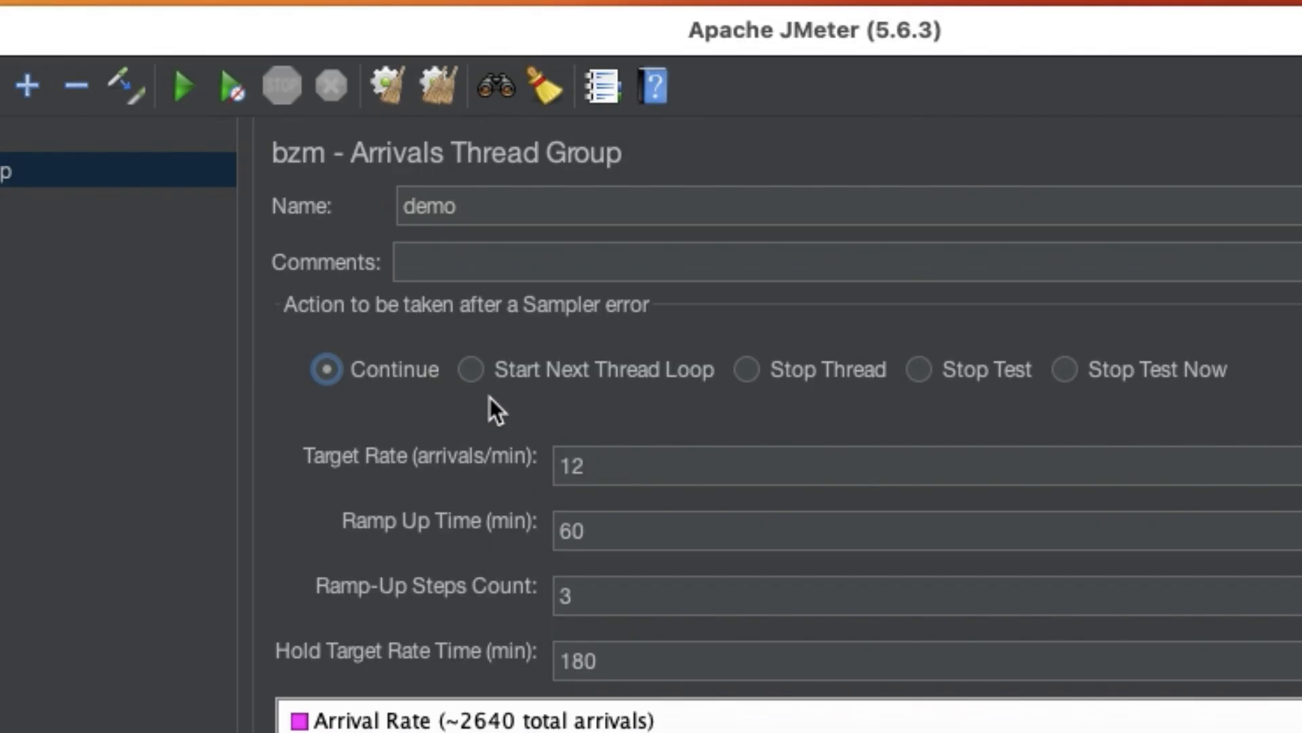
pyautogui.click(473, 372)
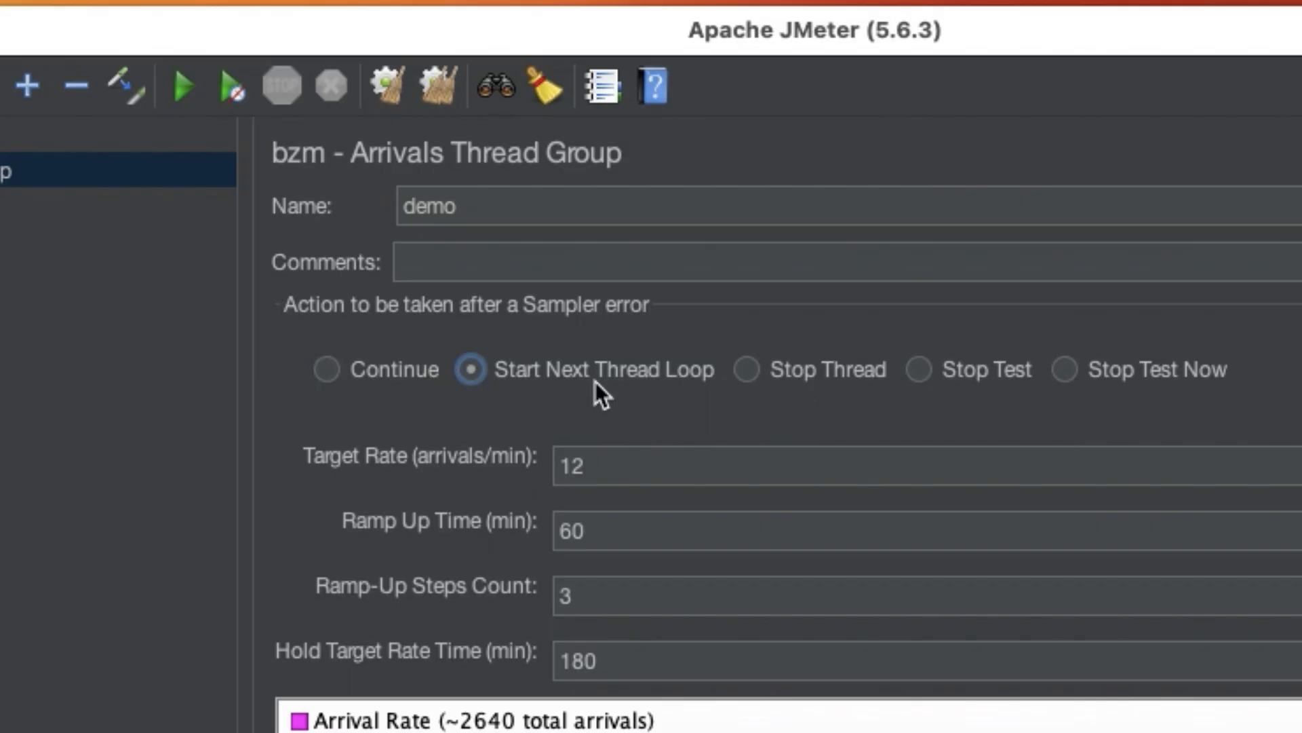
pyautogui.click(748, 371)
pyautogui.click(922, 378)
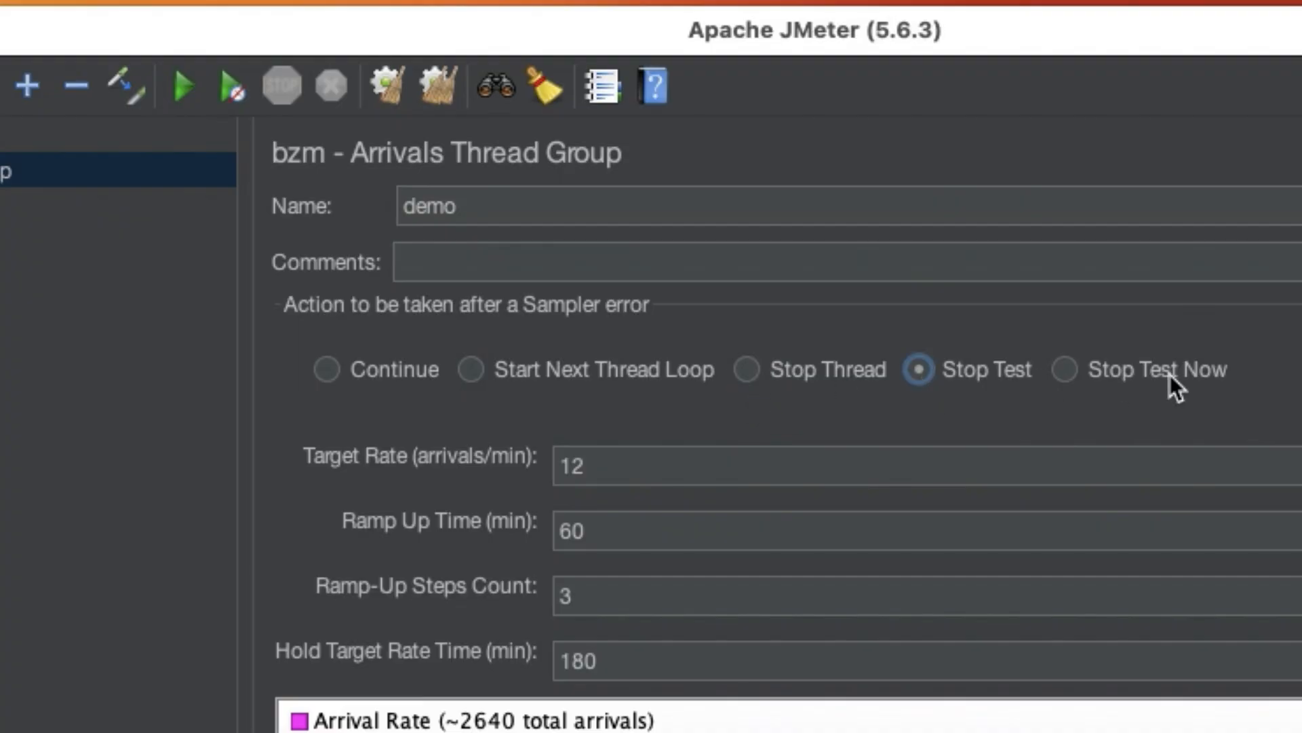
pyautogui.click(1069, 380)
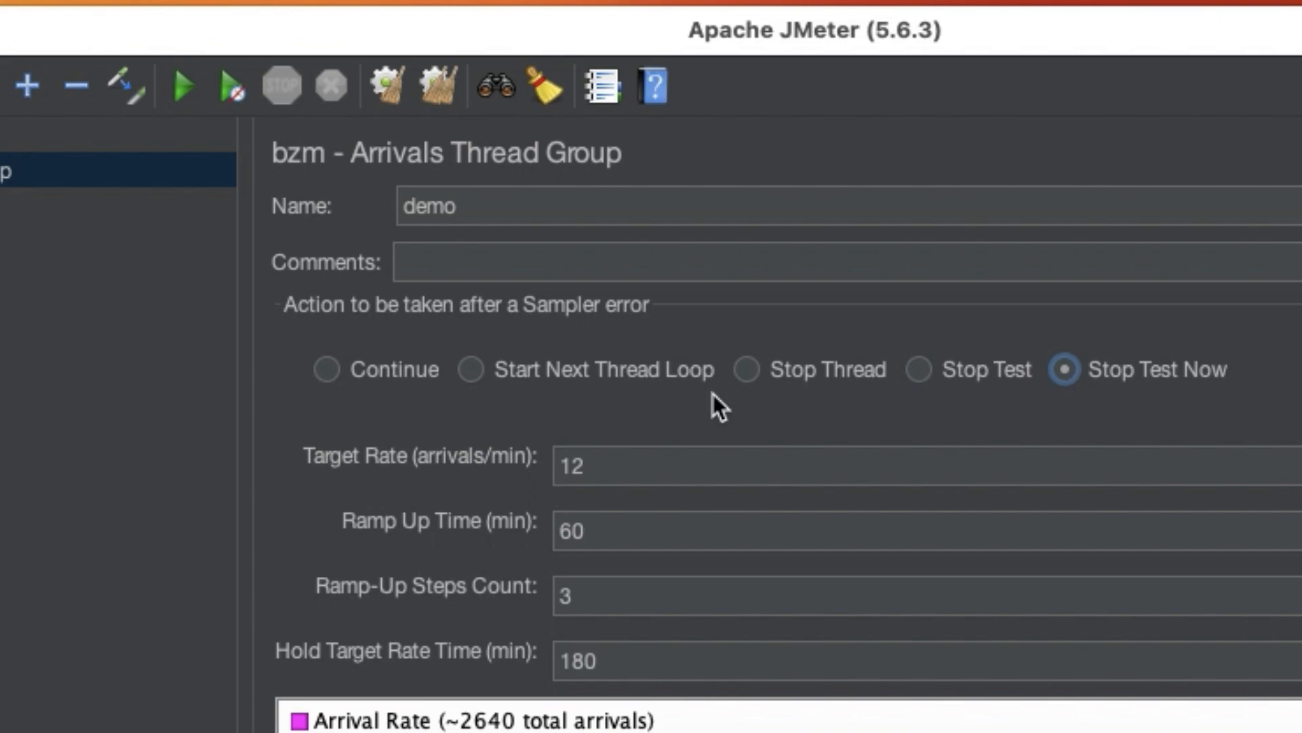
pyautogui.click(338, 377)
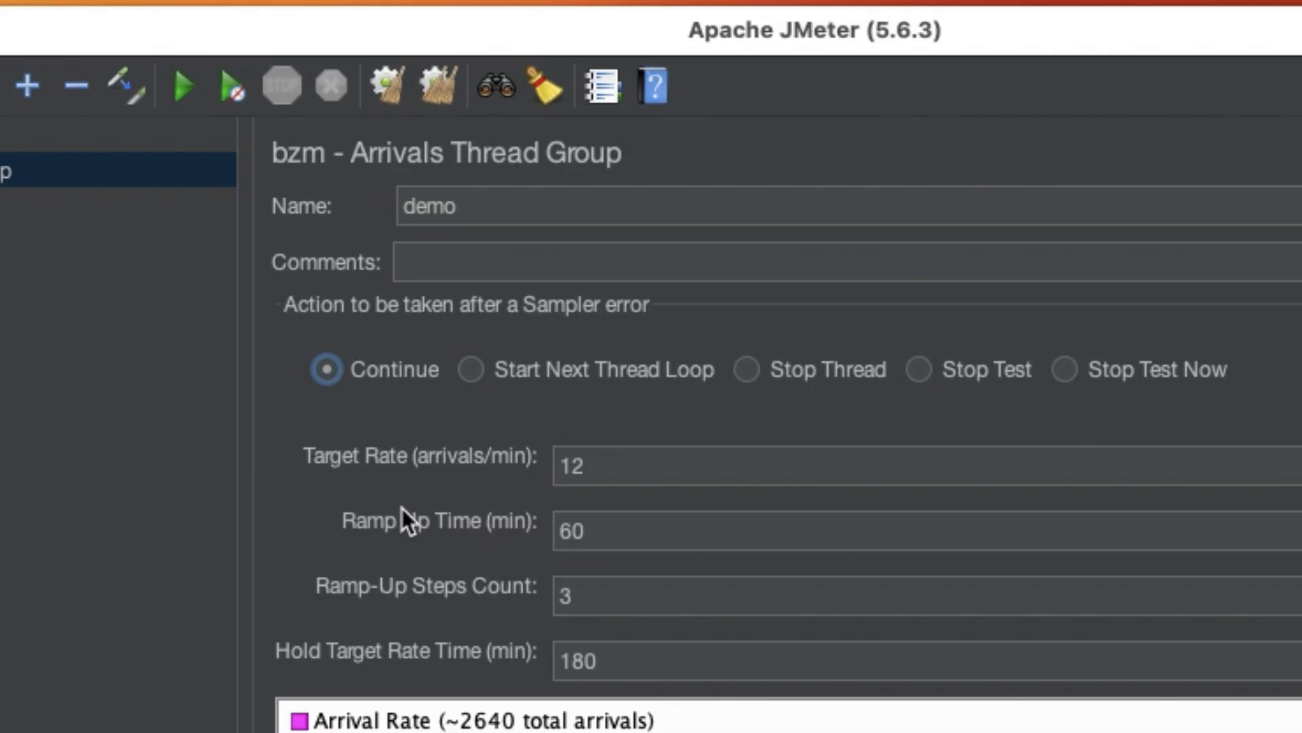
# Step: Set the thread group's target rate to 10 arrivals and its time unit to seconds
pyautogui.click(652, 461)
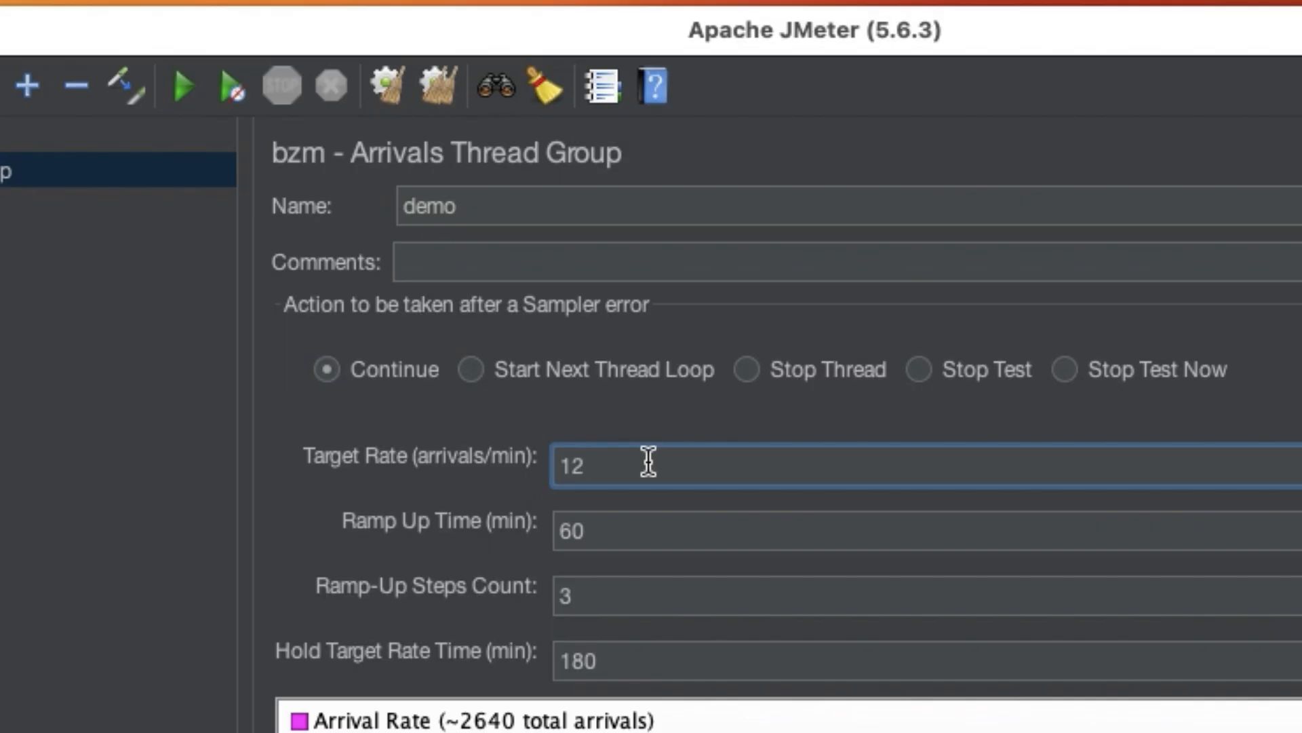
pyautogui.press('BackSpace')
pyautogui.press('BackSpace')
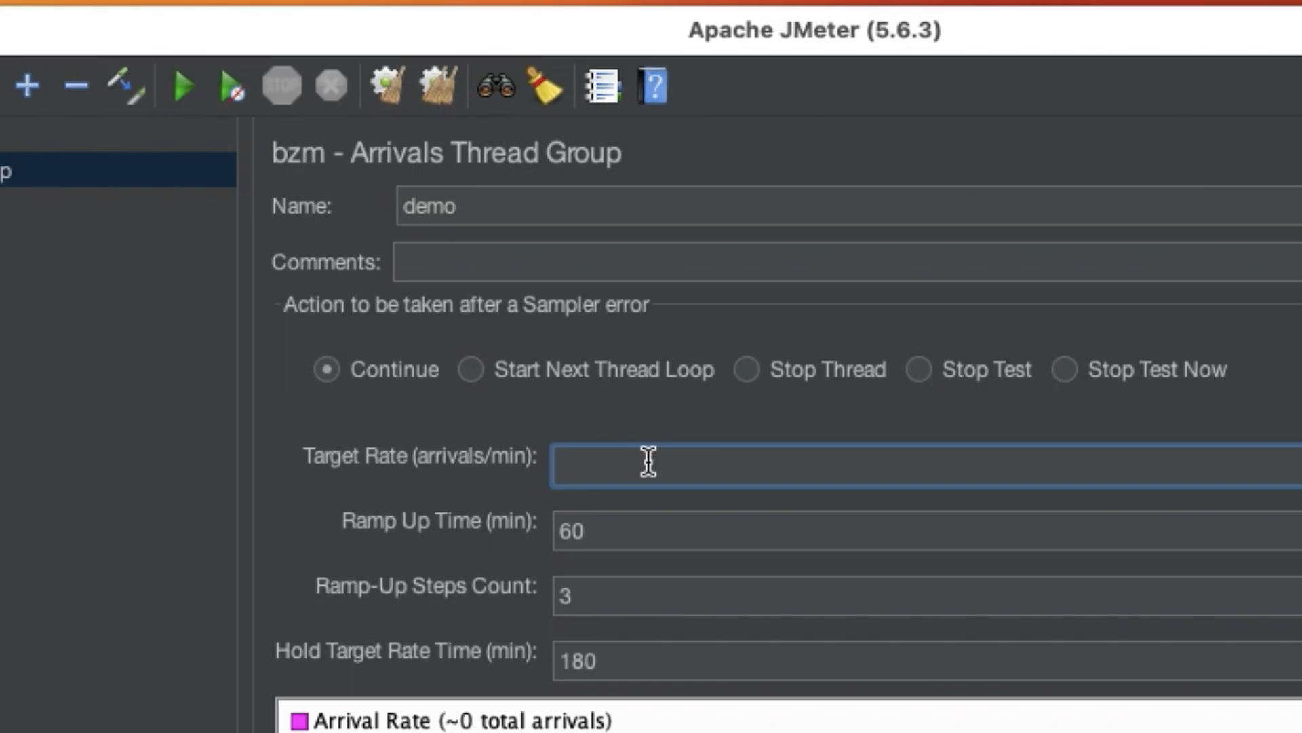
pyautogui.write('10')
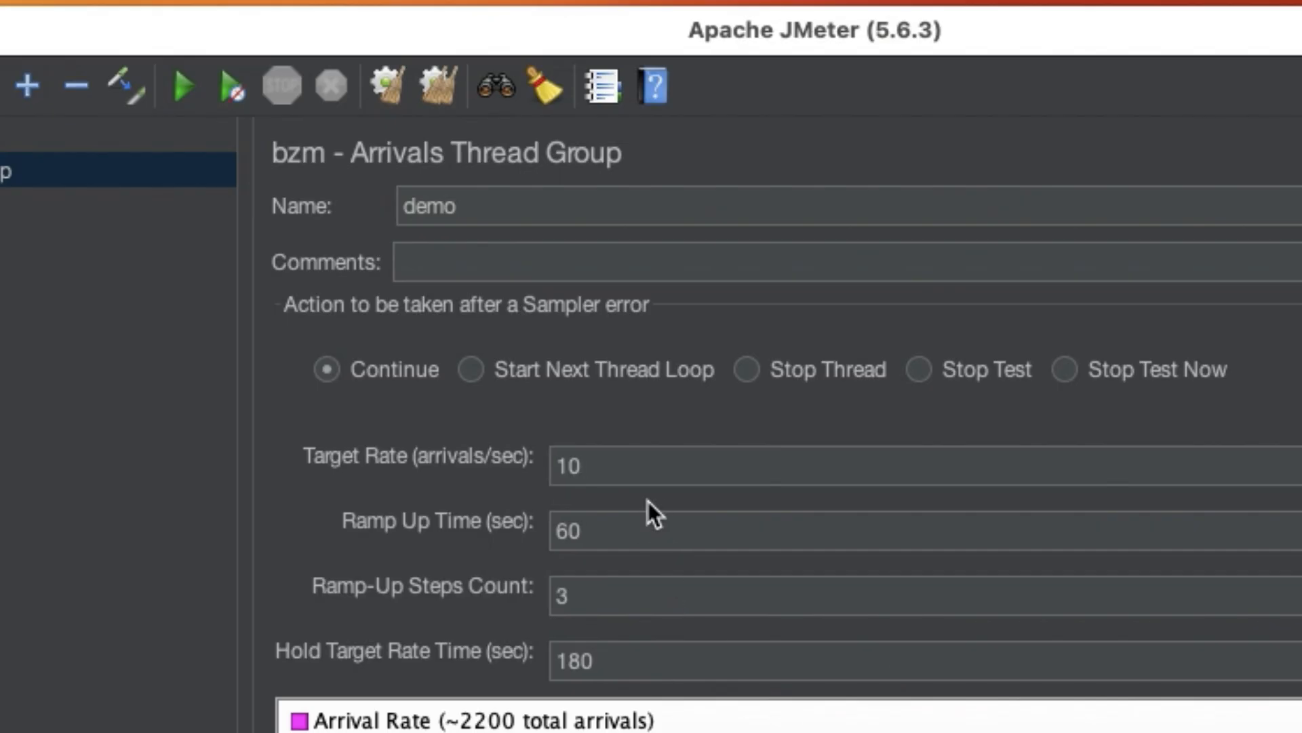
pyautogui.click(622, 468)
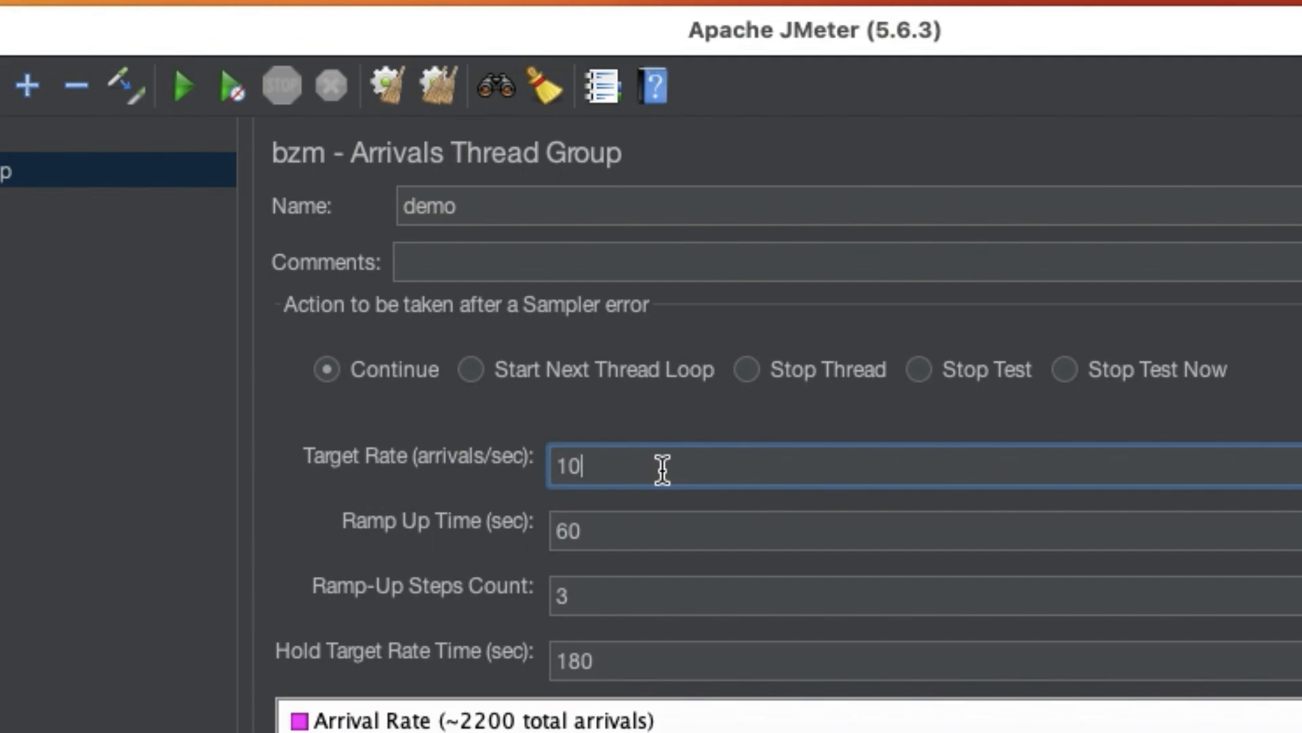
pyautogui.press('BackSpace')
pyautogui.press('BackSpace')
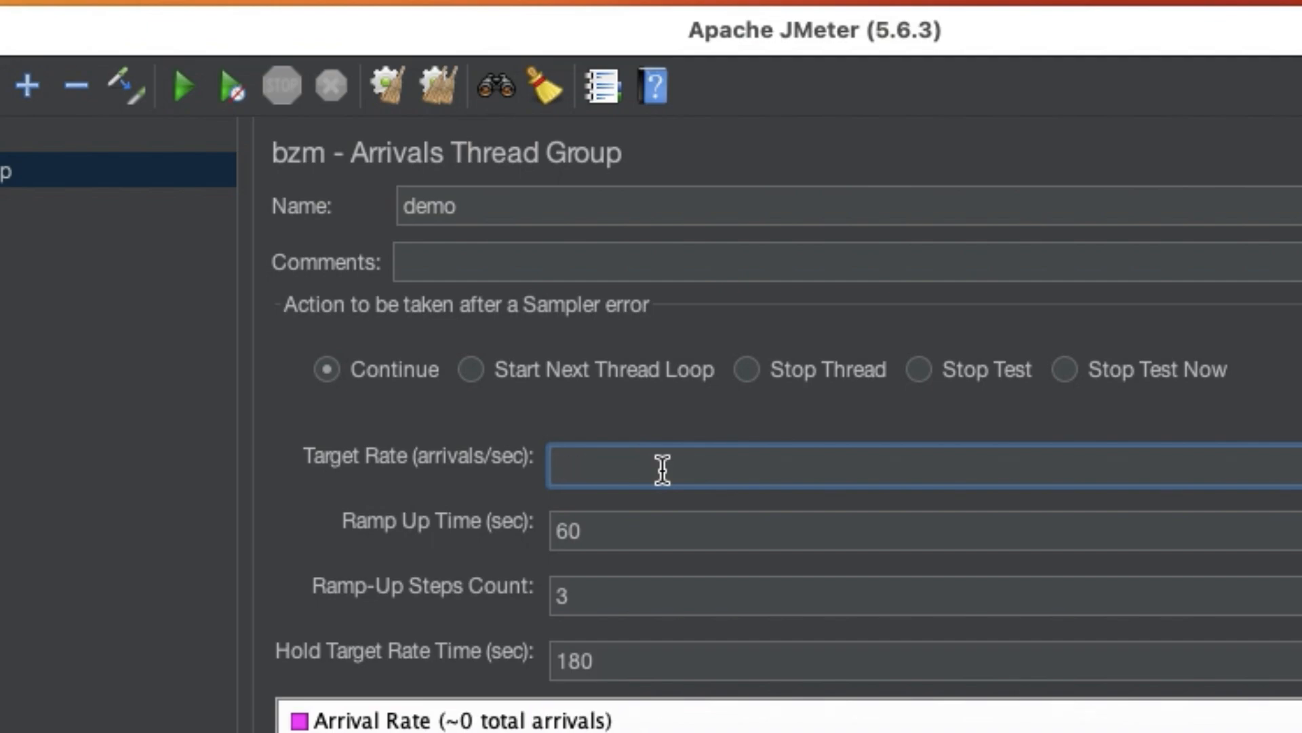
pyautogui.write('10')
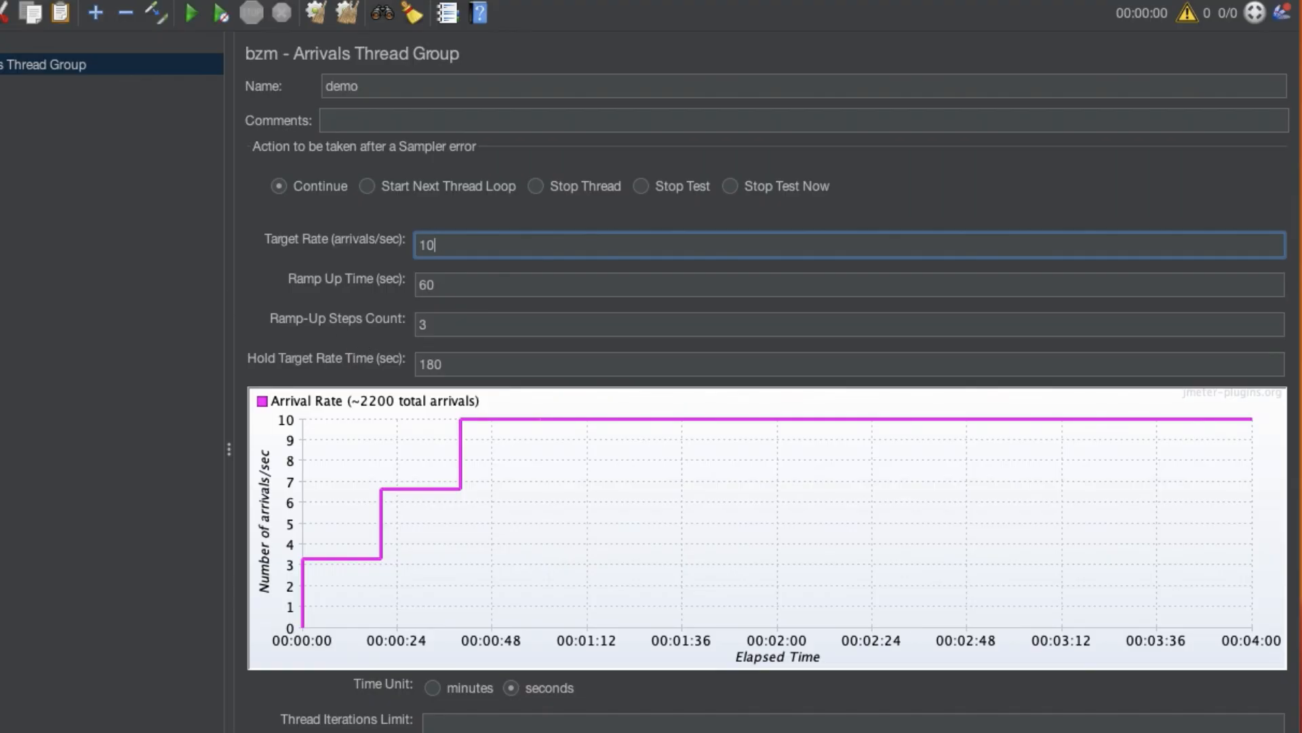
pyautogui.click(3, 65)
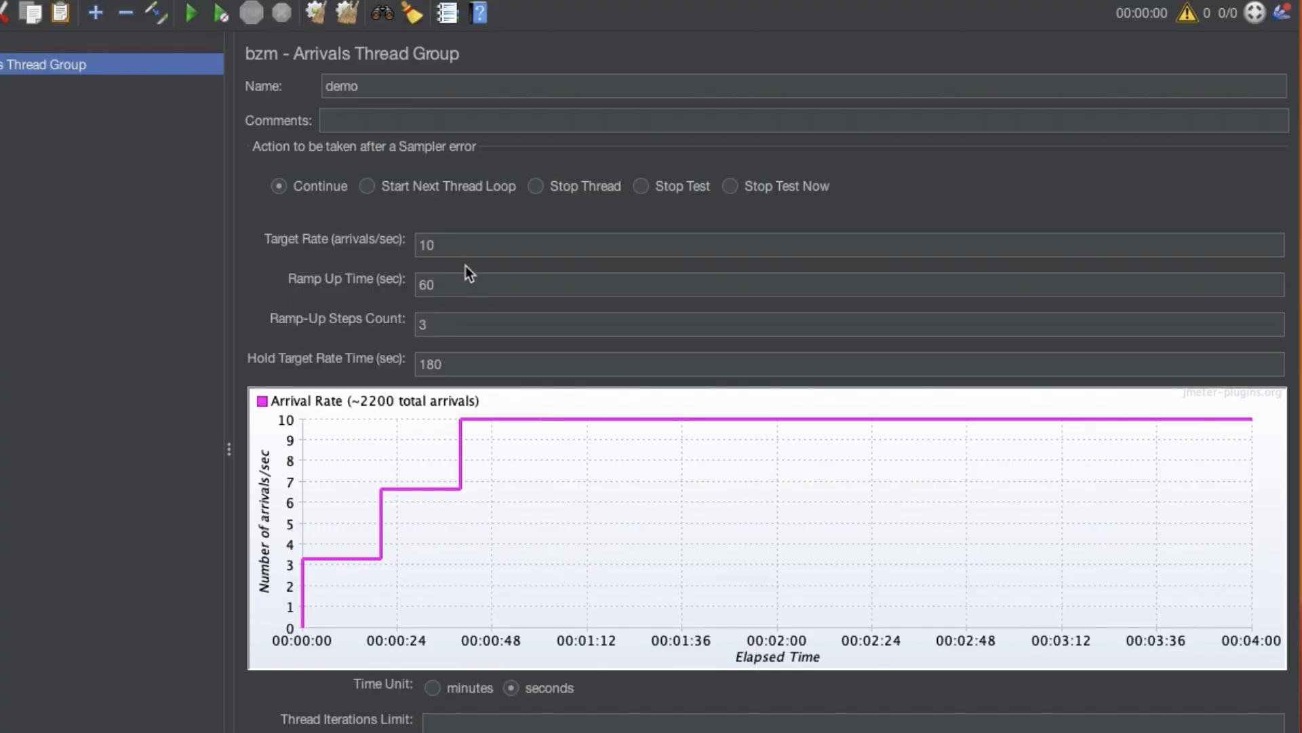
pyautogui.click(457, 246)
pyautogui.doubleClick(421, 246)
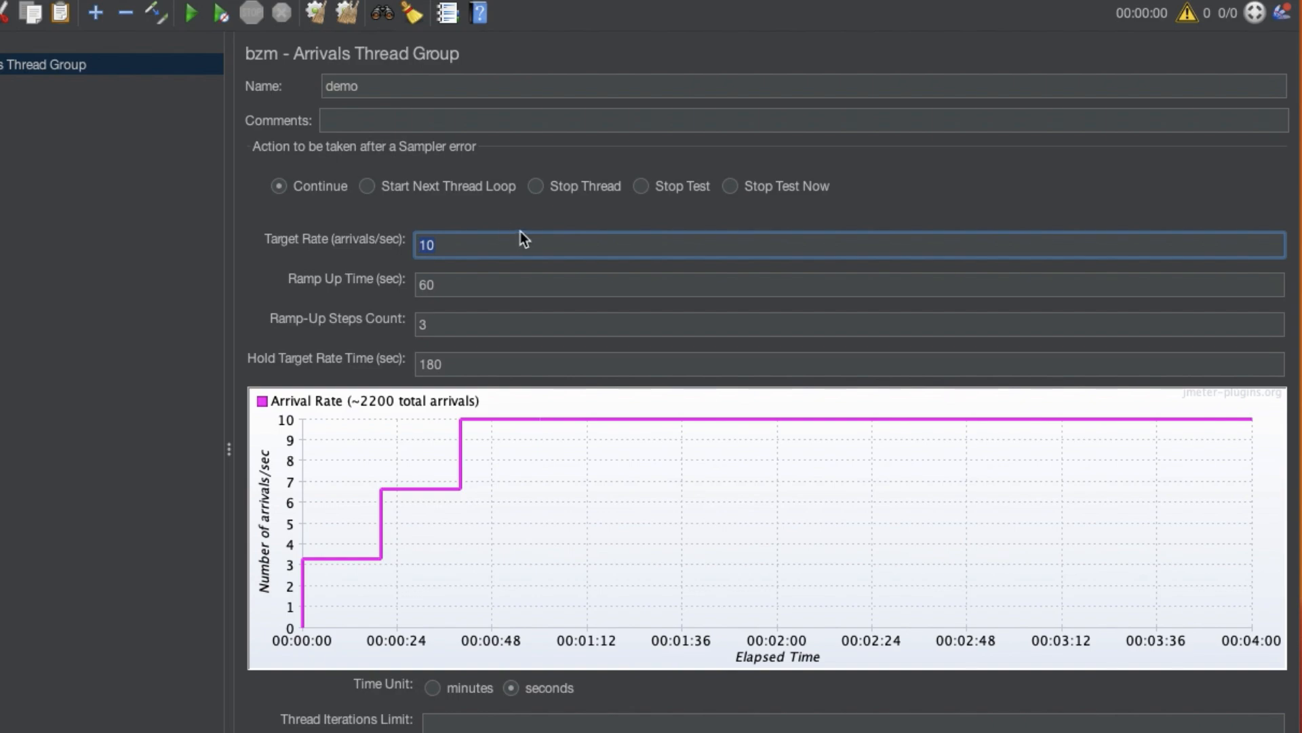
# Step: Try ramp-up times of 0, 1 and 10 seconds to compare their effect on the arrival rate graph
pyautogui.click(465, 284)
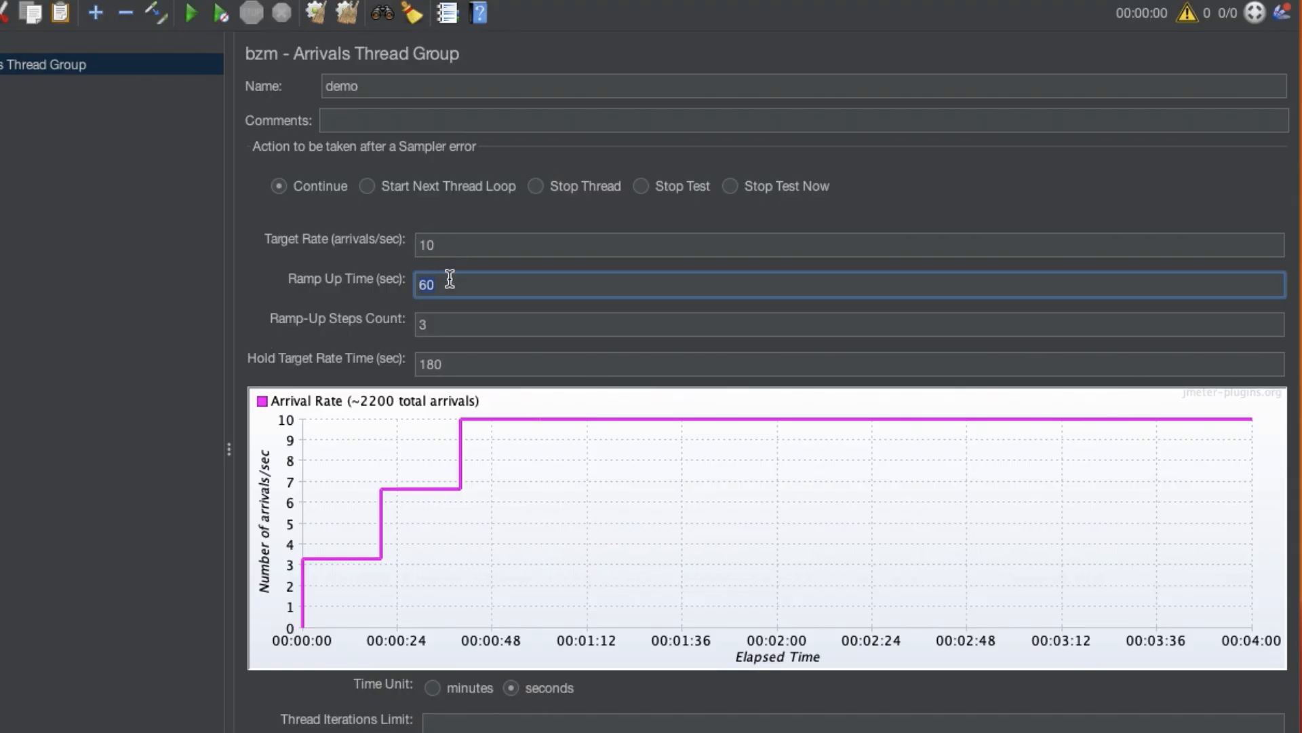
pyautogui.write('0')
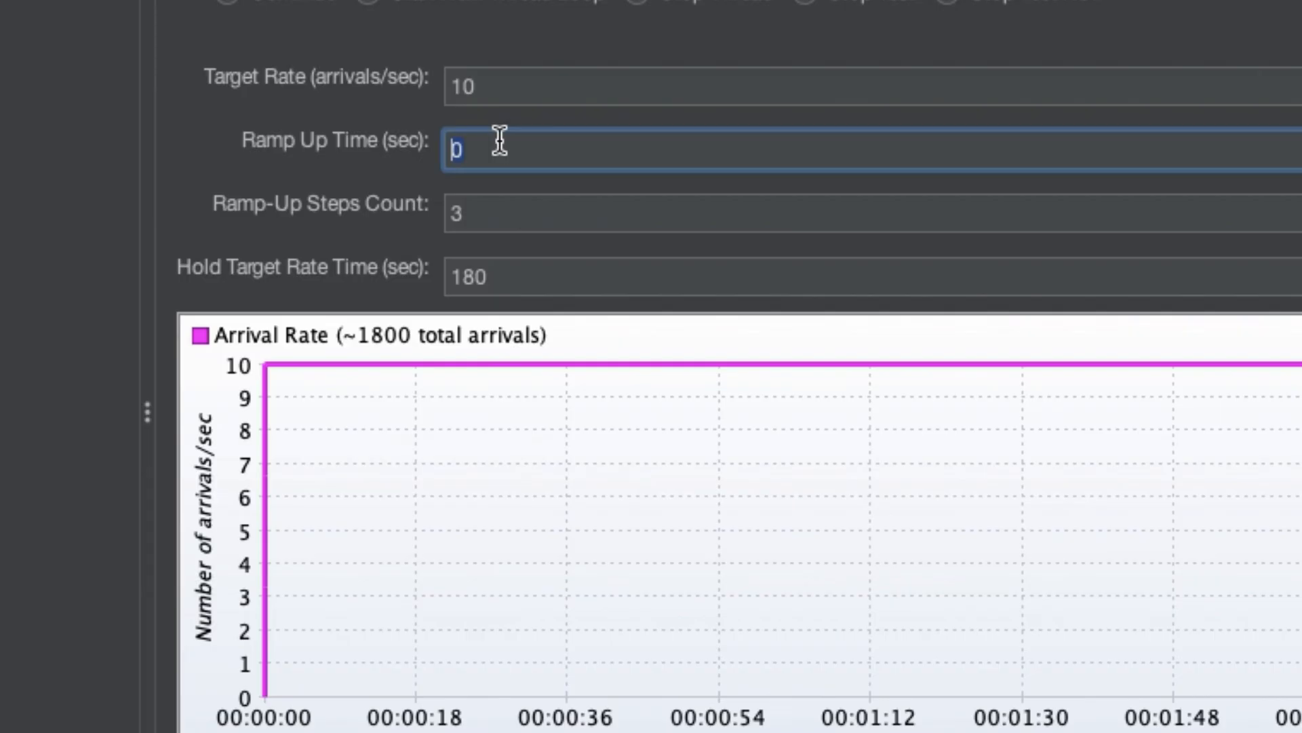
pyautogui.write('1')
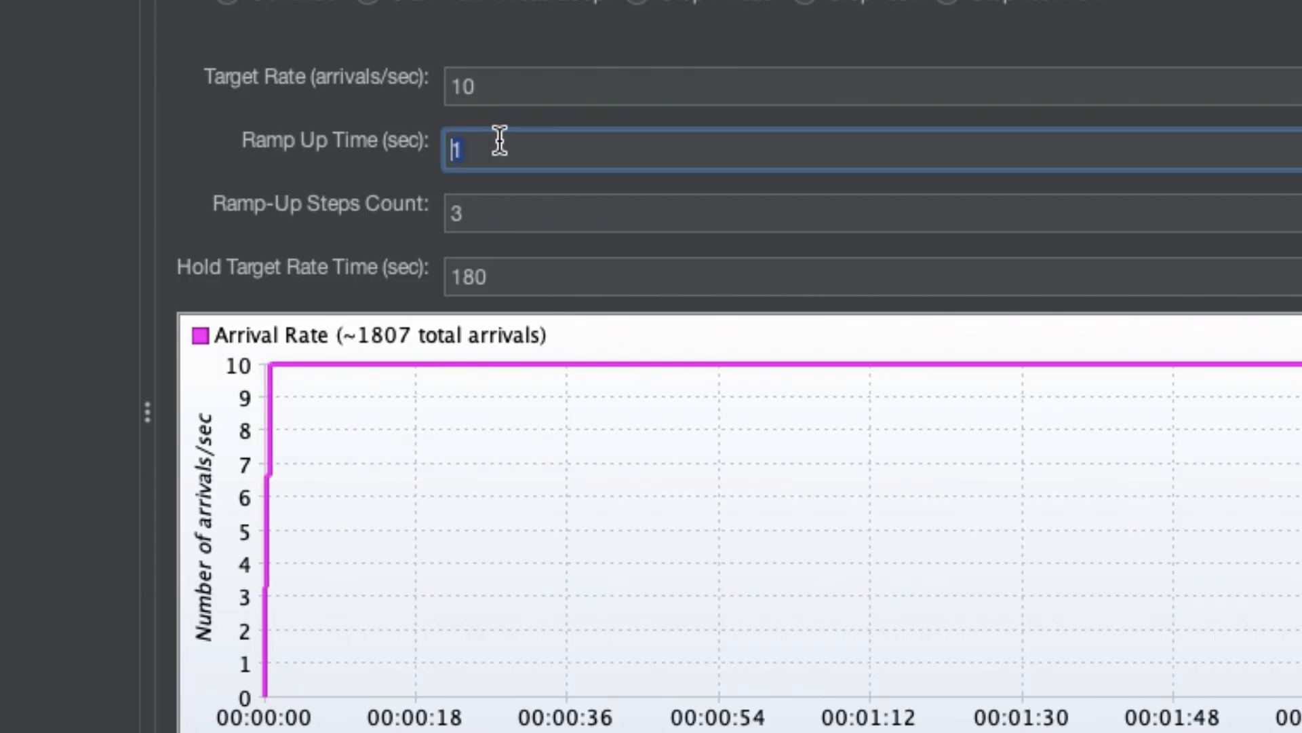
pyautogui.write('0')
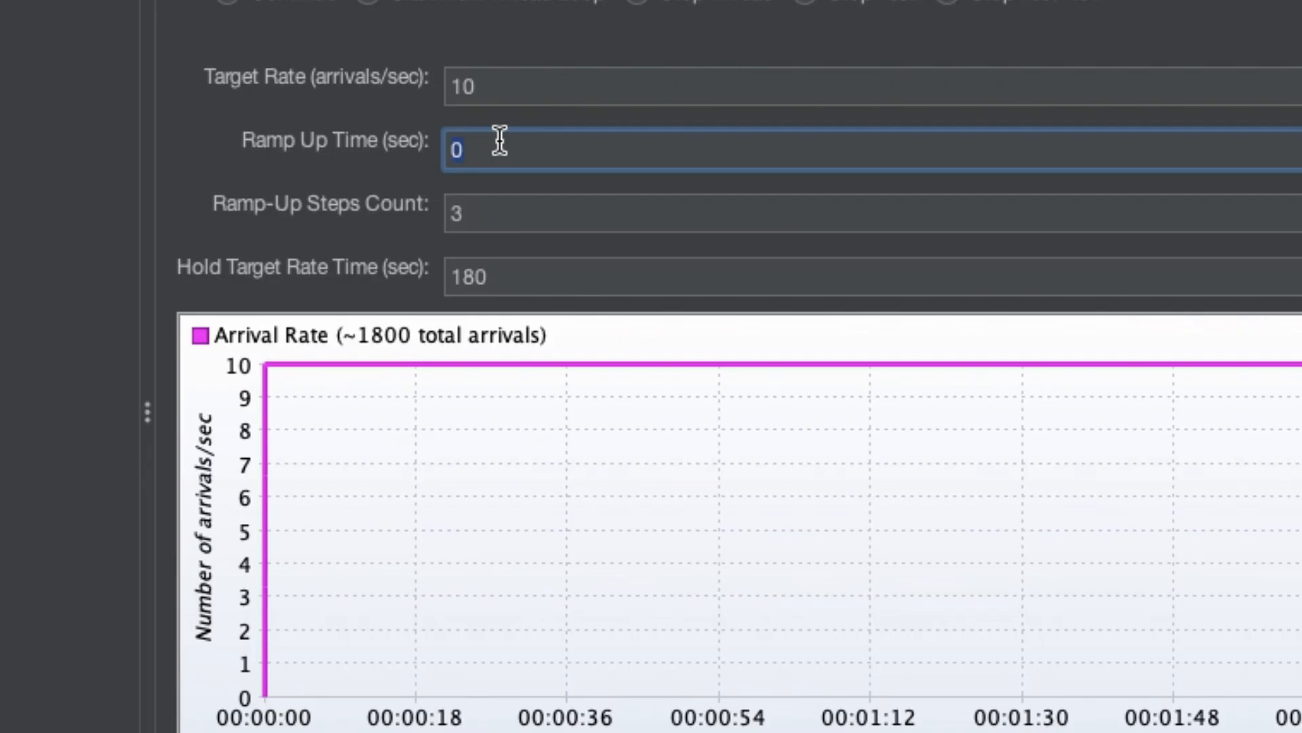
pyautogui.click(435, 149)
pyautogui.write('10')
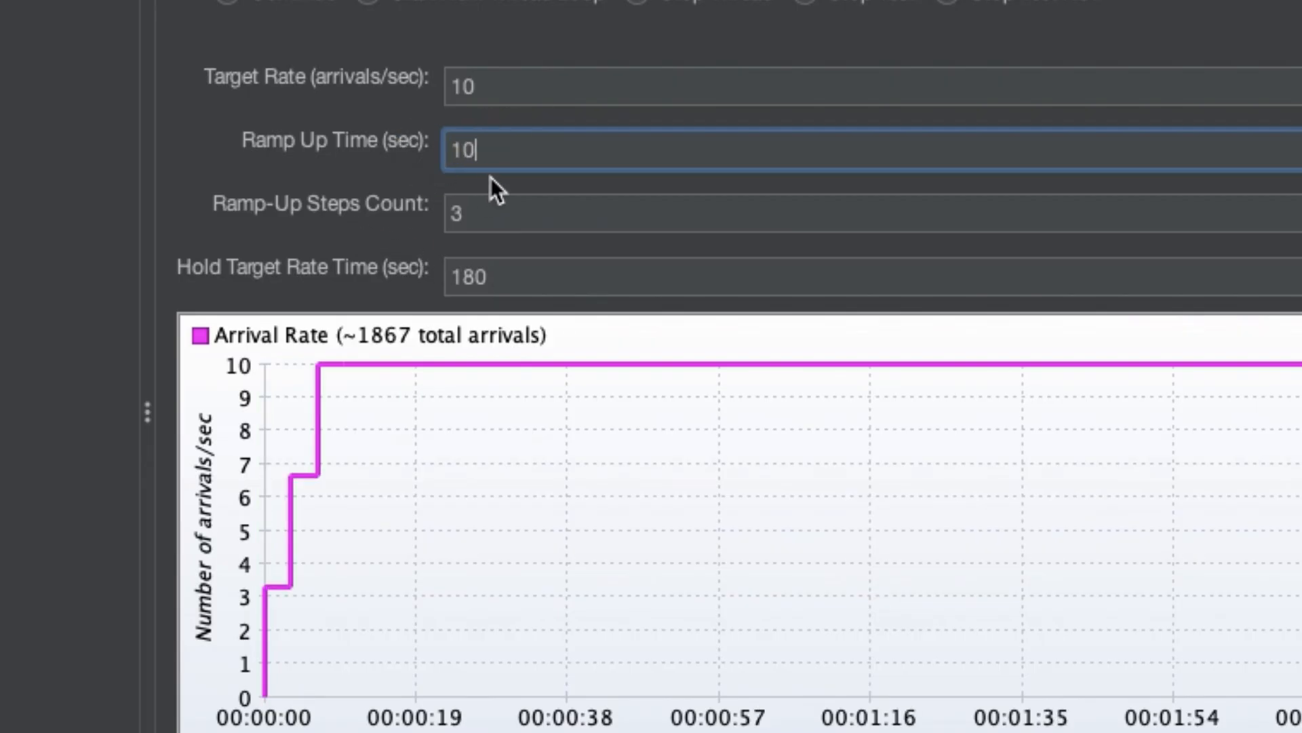
pyautogui.doubleClick(460, 88)
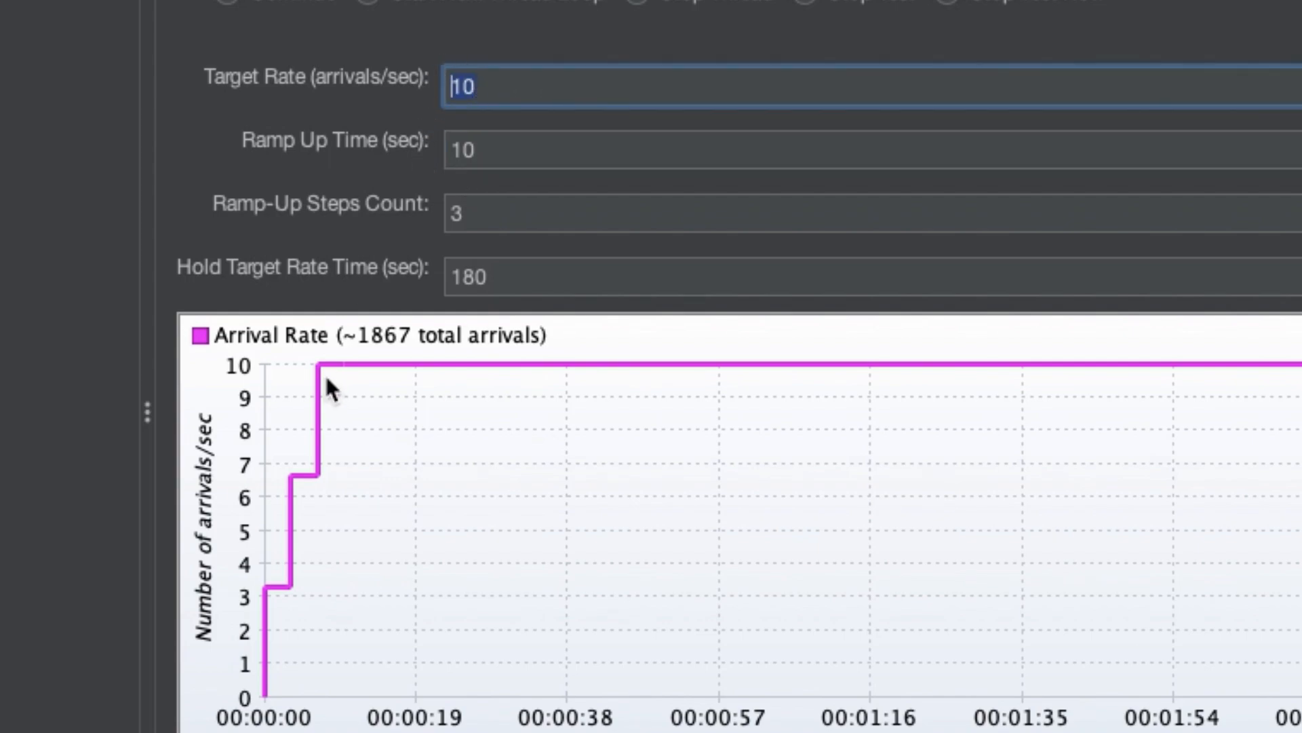
# Step: Set the thread group's ramp-up time to 2 seconds
pyautogui.click(502, 148)
pyautogui.moveTo(526, 148); pyautogui.dragTo(443, 148)
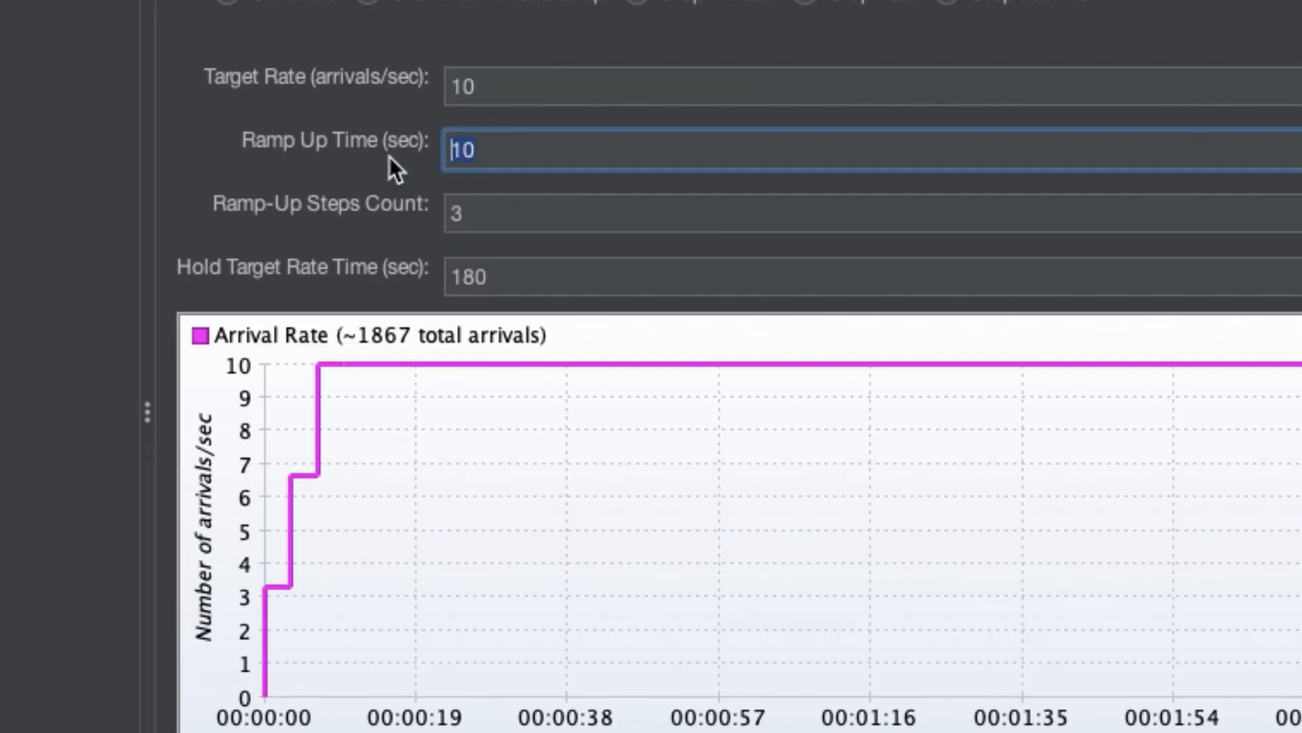
pyautogui.press('BackSpace')
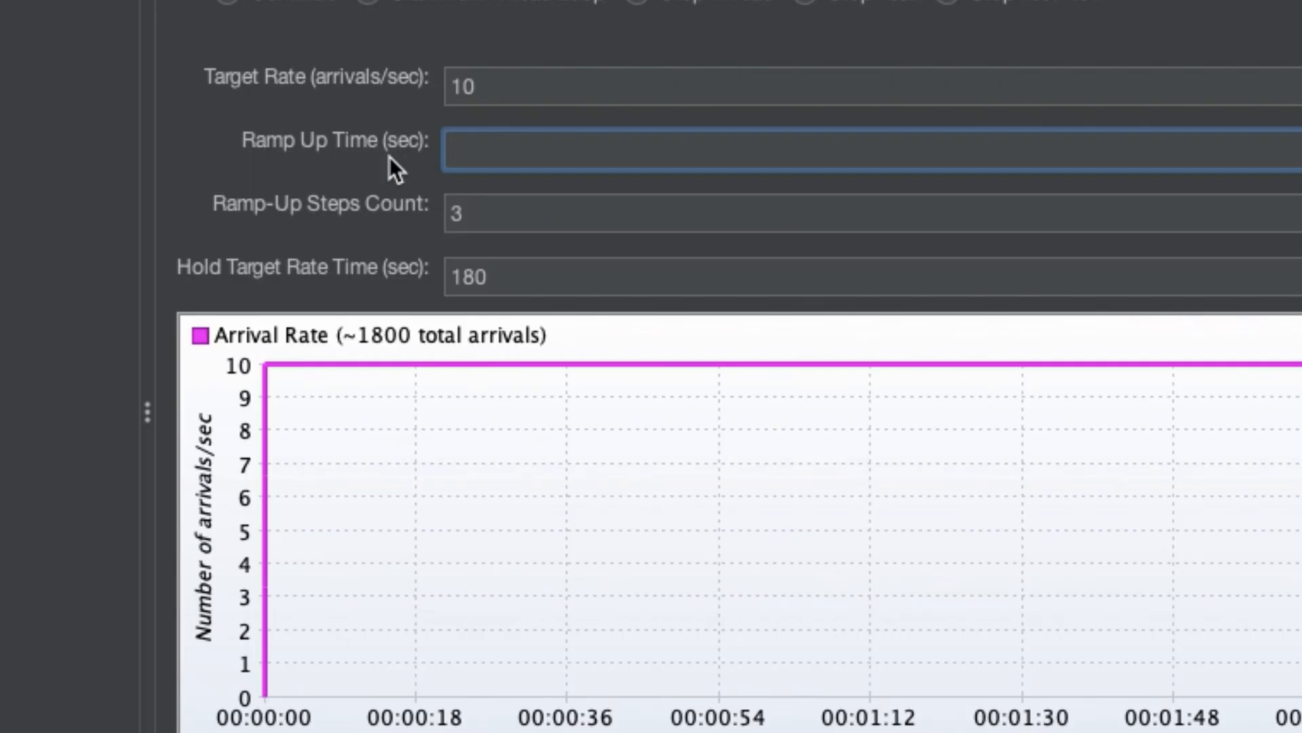
pyautogui.write('2')
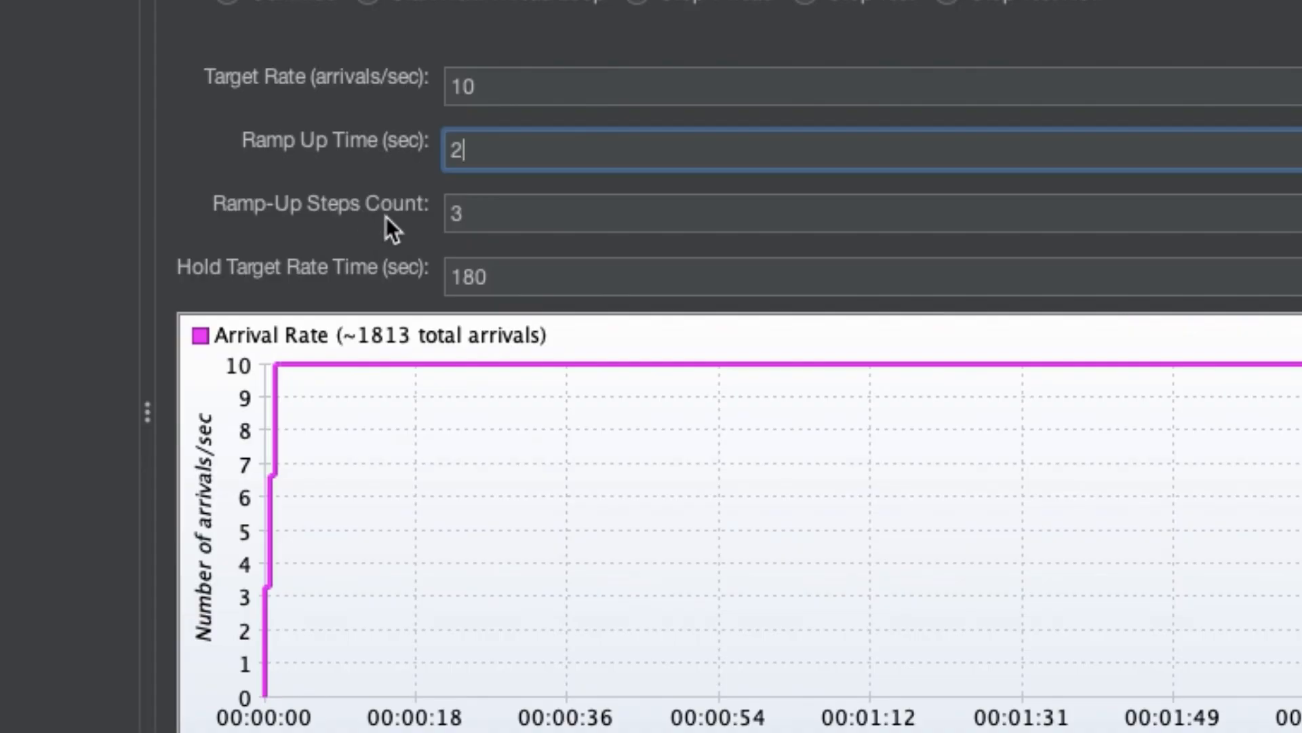
# Step: Set the ramp-up steps count to 5 and the ramp-up time to 20 seconds
pyautogui.moveTo(483, 211); pyautogui.dragTo(396, 215)
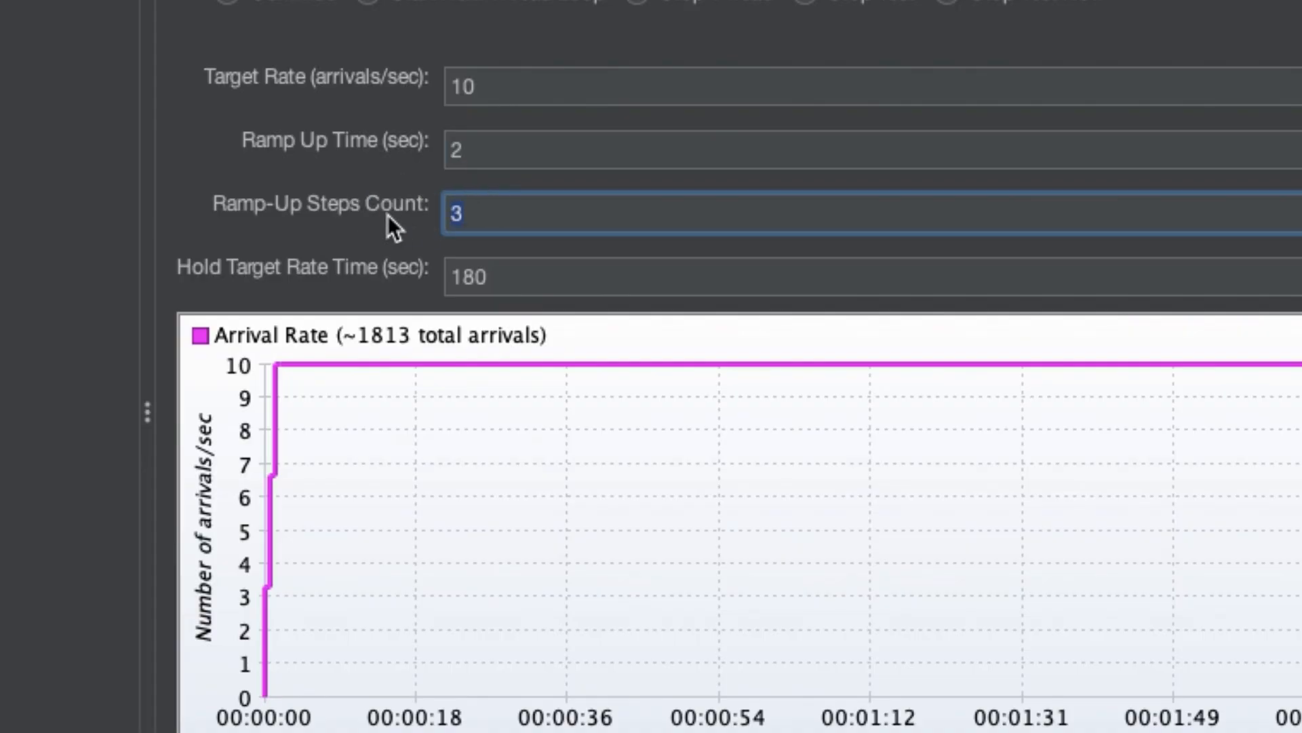
pyautogui.press('BackSpace')
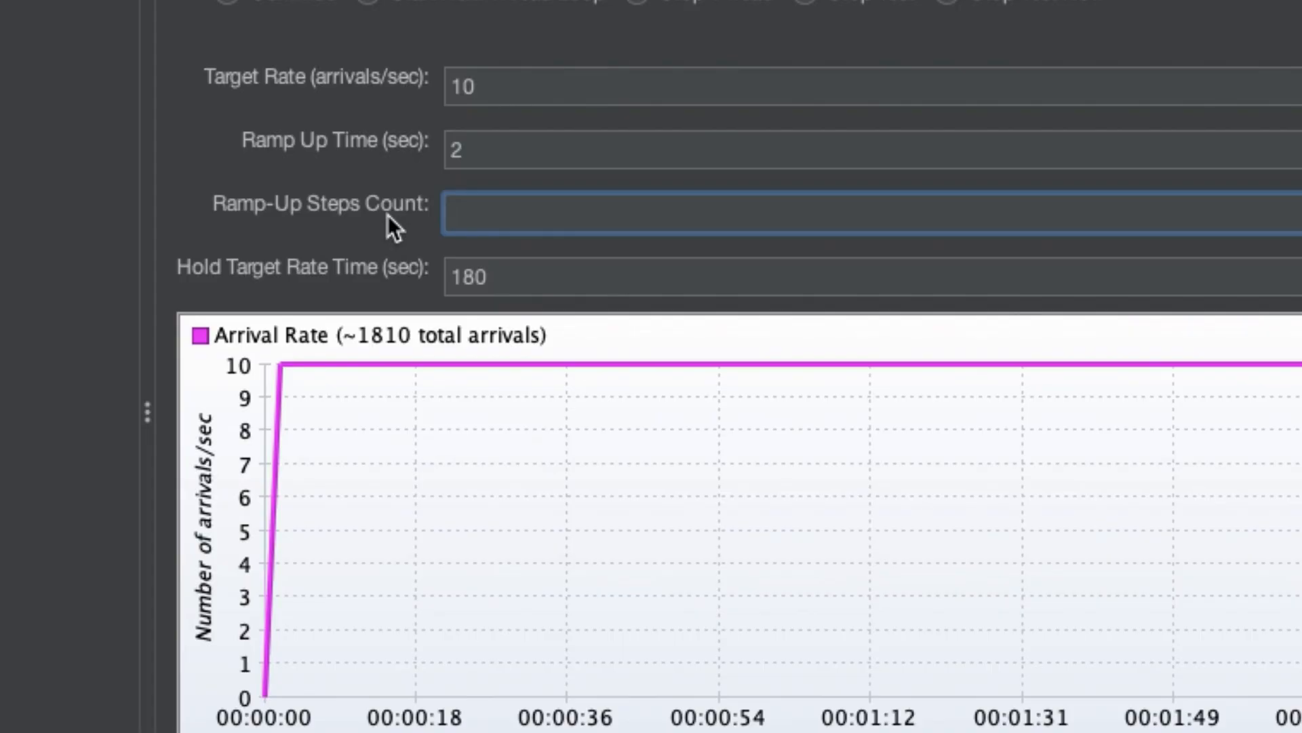
pyautogui.write('5')
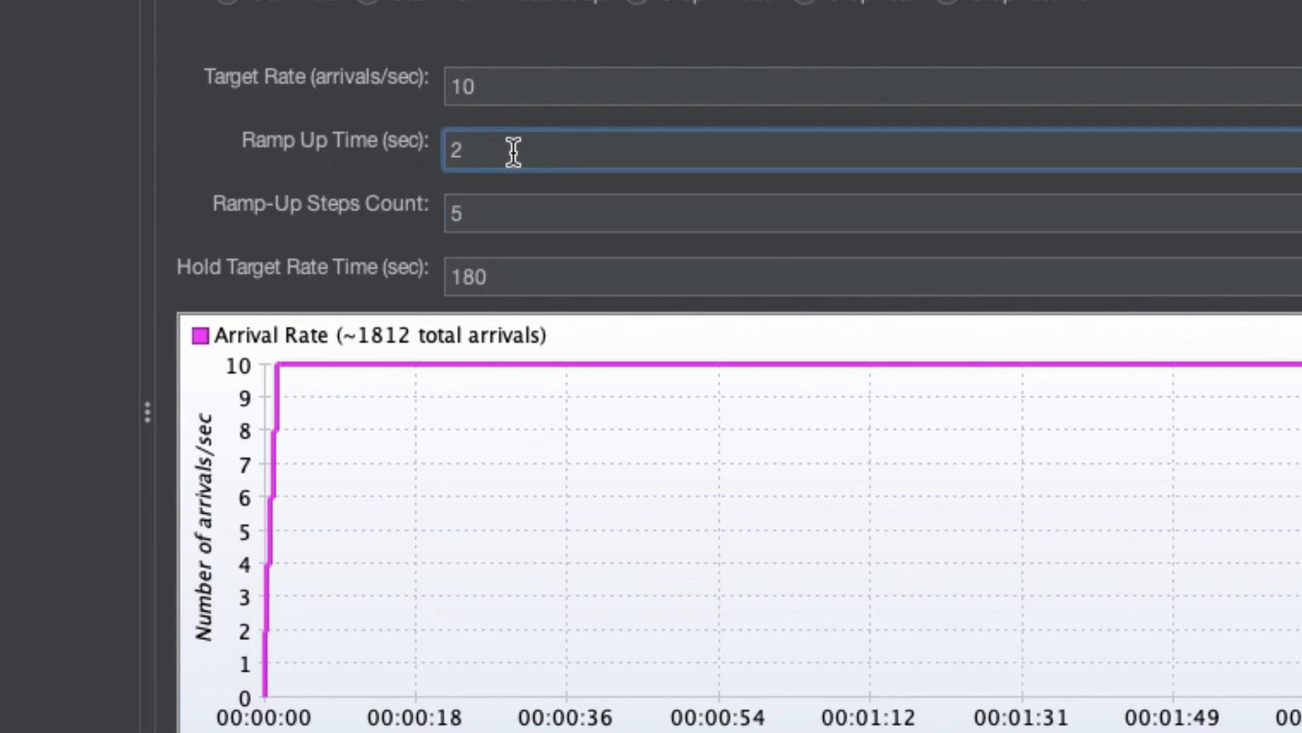
pyautogui.write('0')
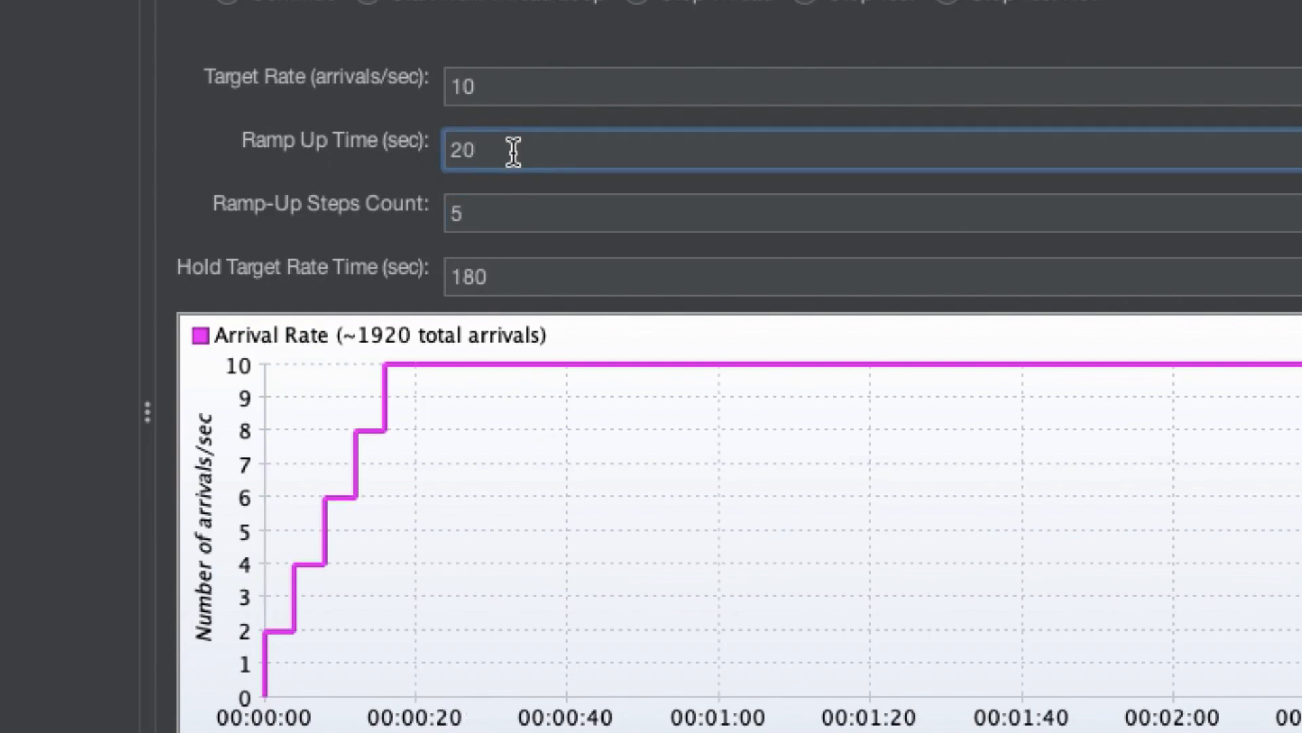
pyautogui.click(504, 225)
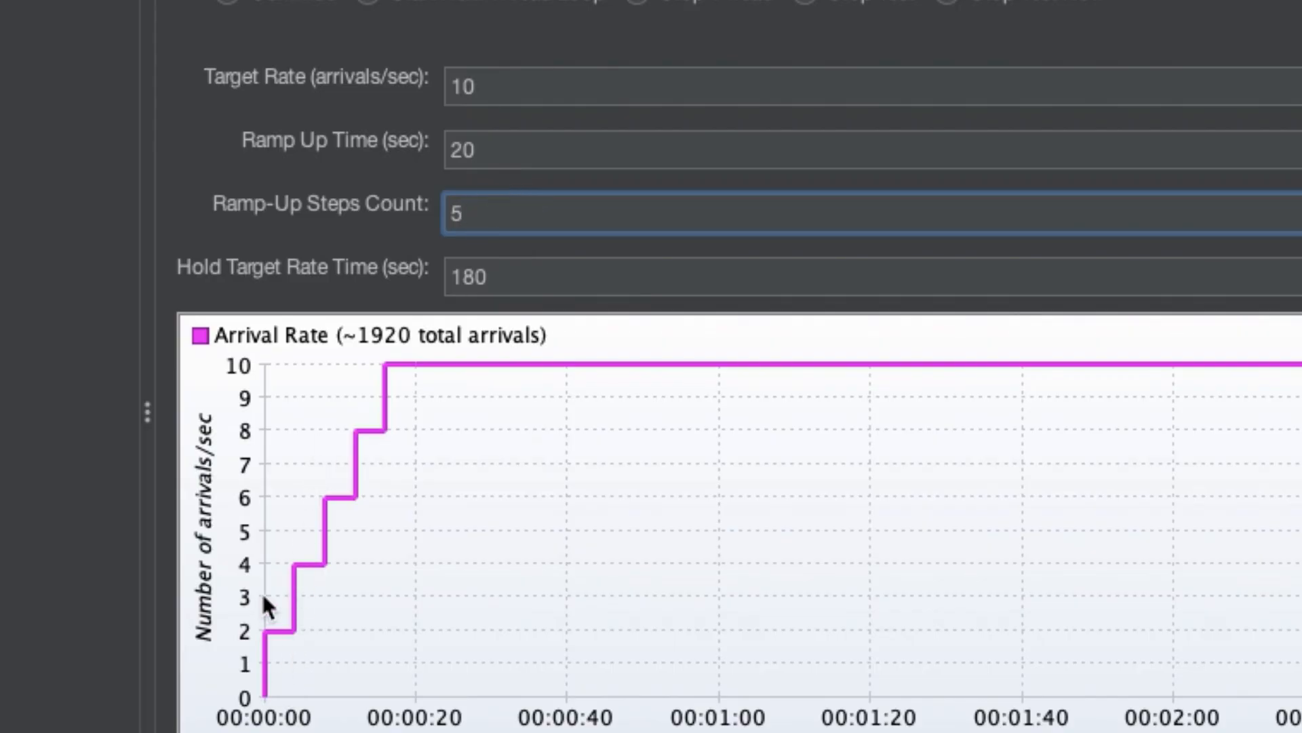
pyautogui.click(497, 87)
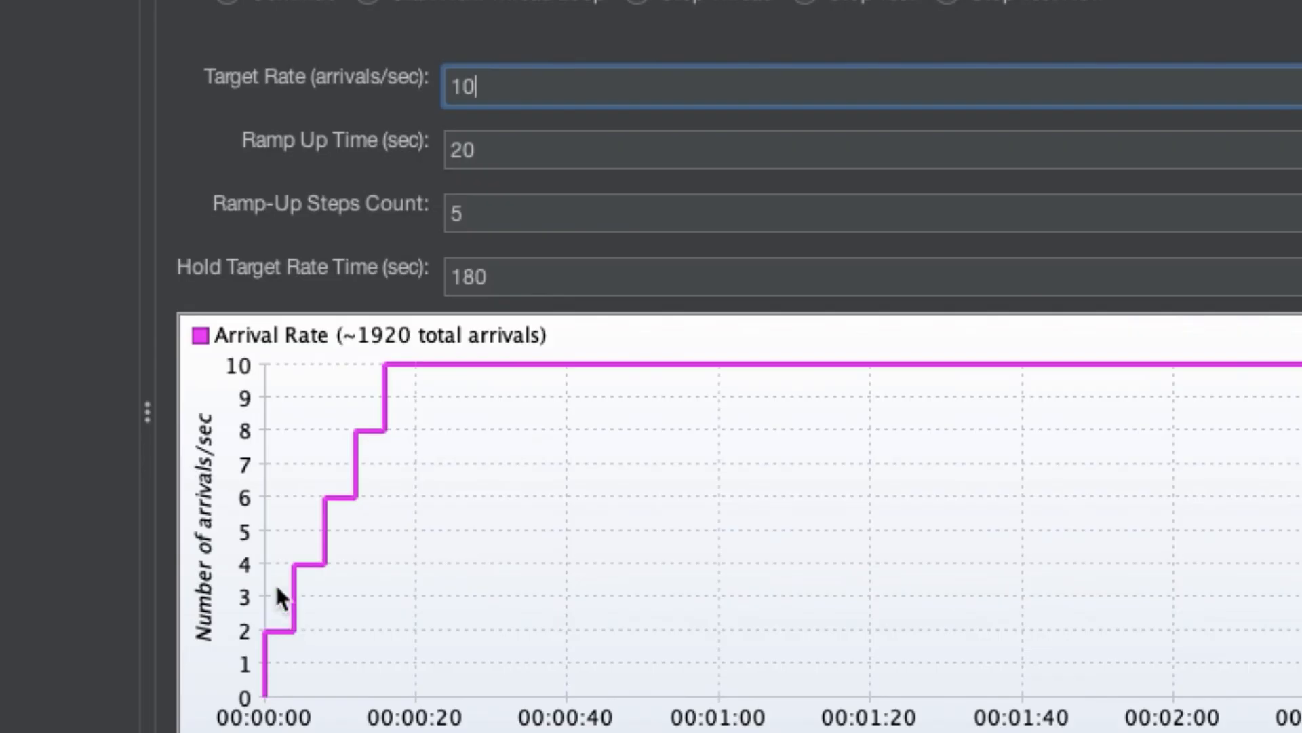
# Step: Set the thread group's ramp-up steps count to 2
pyautogui.click(509, 212)
pyautogui.moveTo(508, 213); pyautogui.dragTo(442, 212)
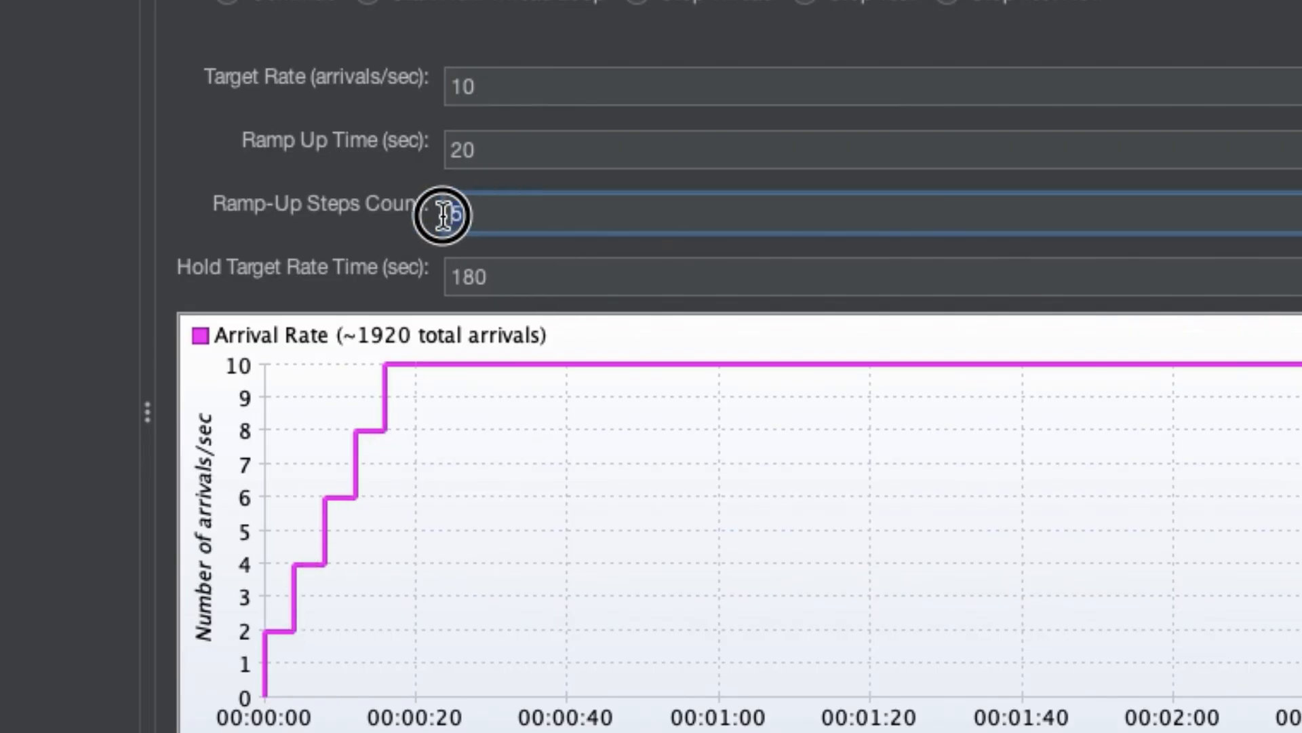
pyautogui.write('2')
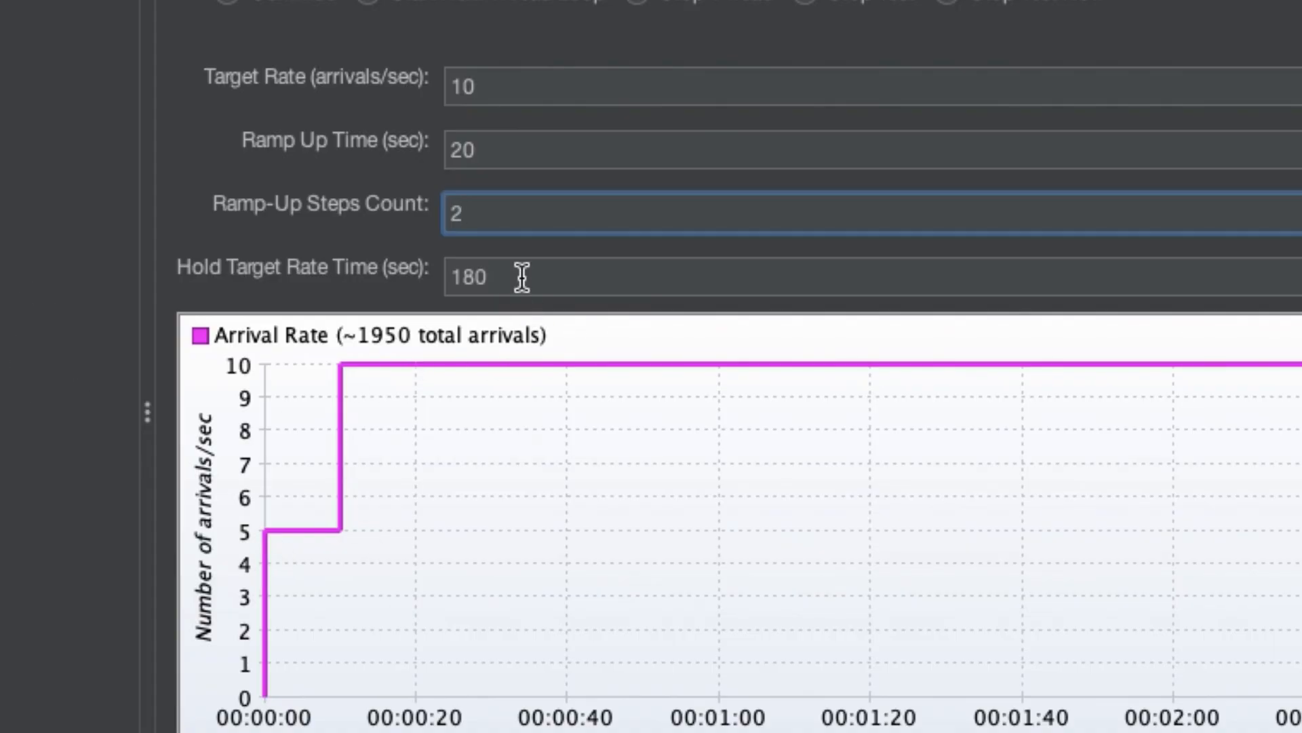
# Step: Examine the hold target rate time alongside the target rate and the arrival rate graph
pyautogui.click(415, 277)
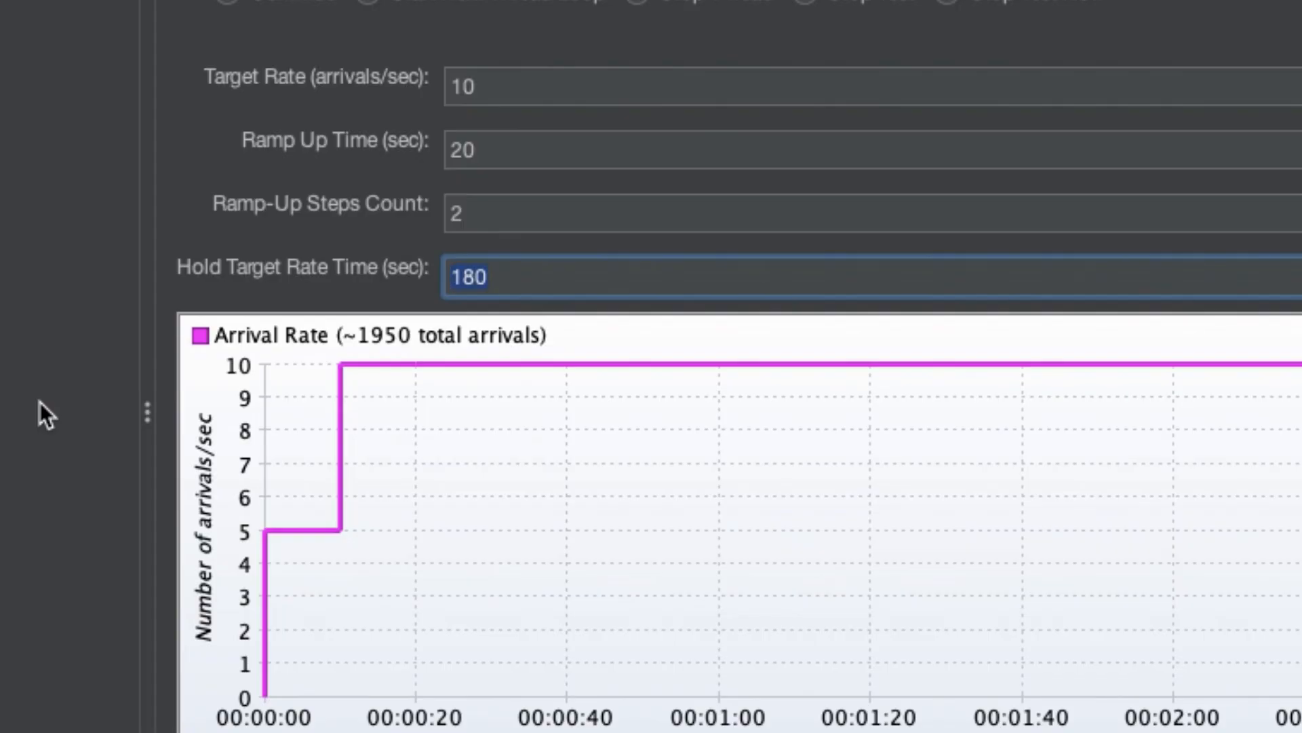
pyautogui.moveTo(538, 84); pyautogui.dragTo(458, 89)
pyautogui.moveTo(518, 266); pyautogui.dragTo(422, 269)
pyautogui.click(528, 276)
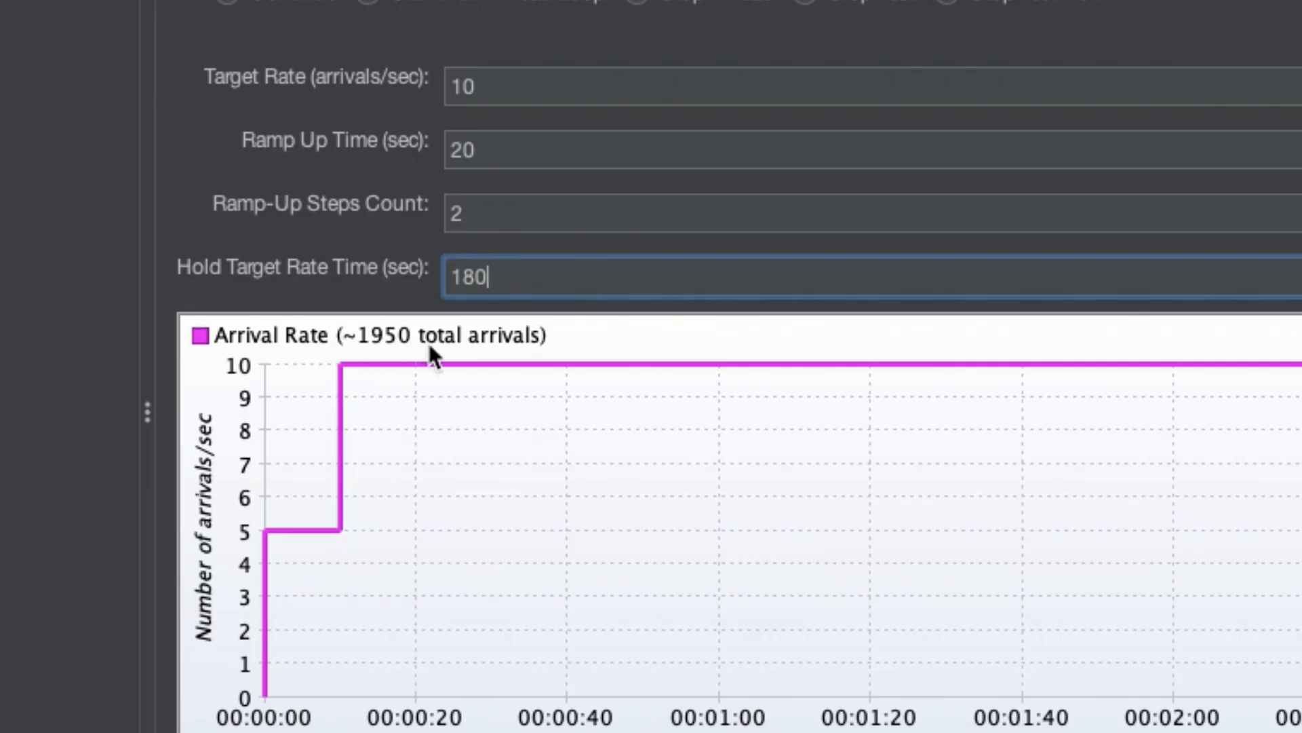
pyautogui.doubleClick(452, 87)
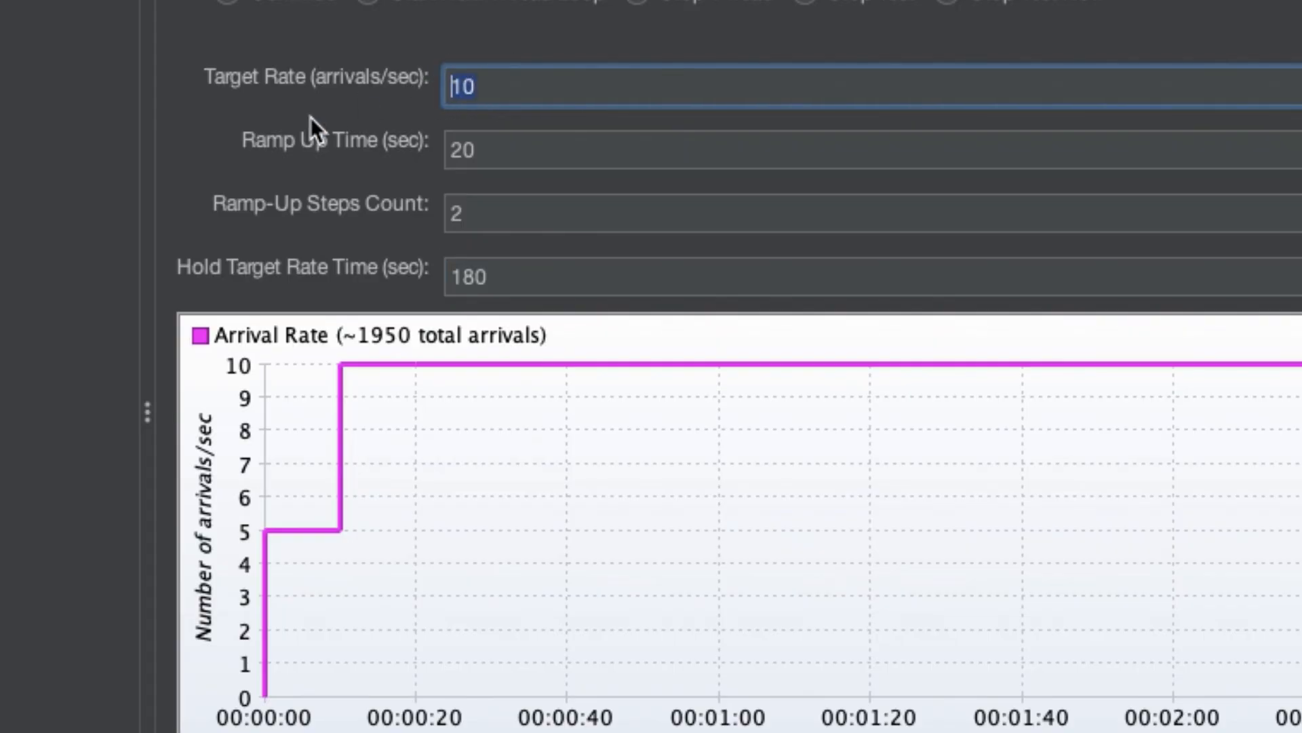
pyautogui.doubleClick(422, 278)
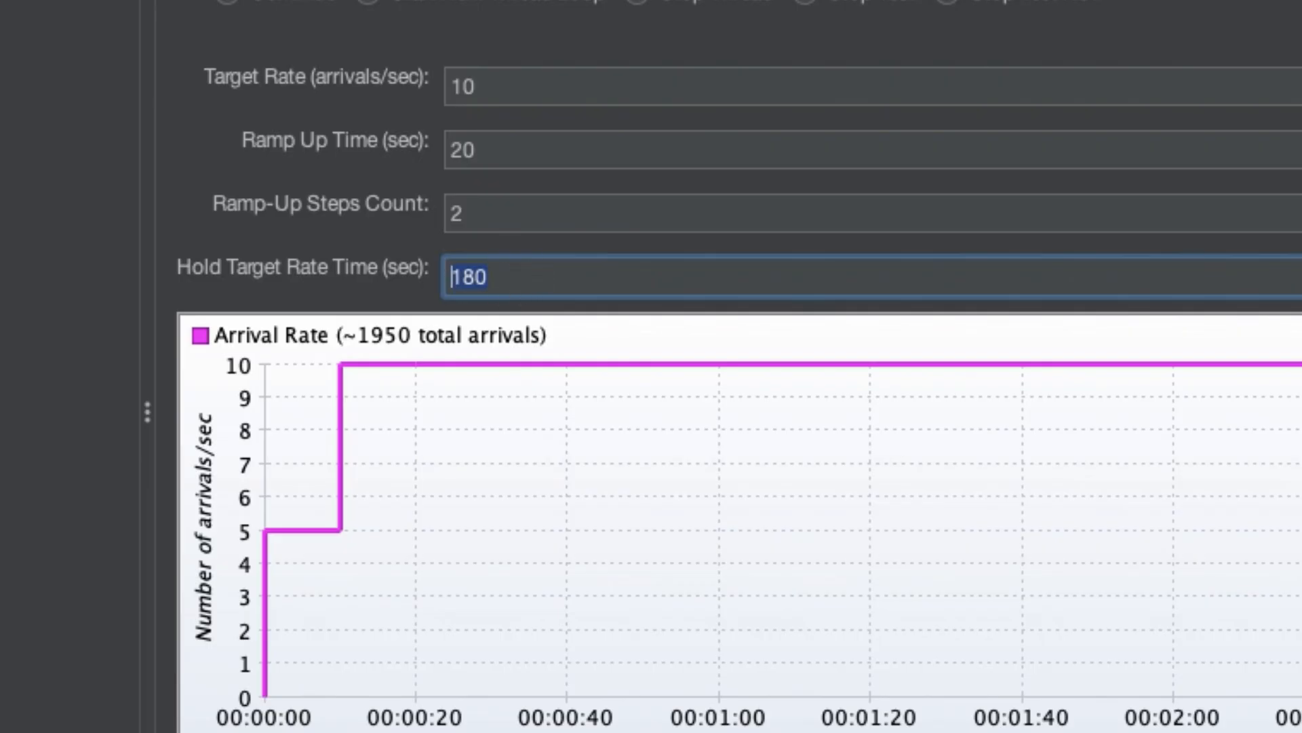
pyautogui.press('Tab')
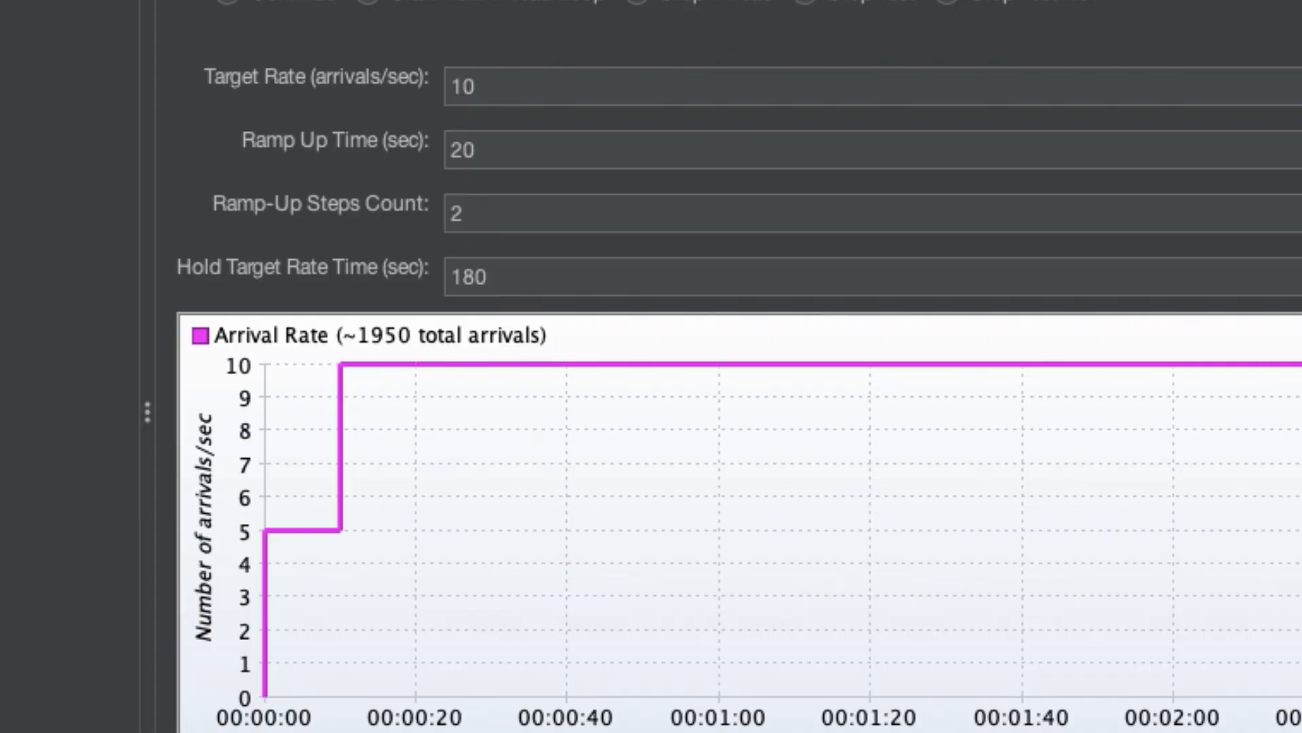
pyautogui.moveTo(490, 279); pyautogui.dragTo(460, 282)
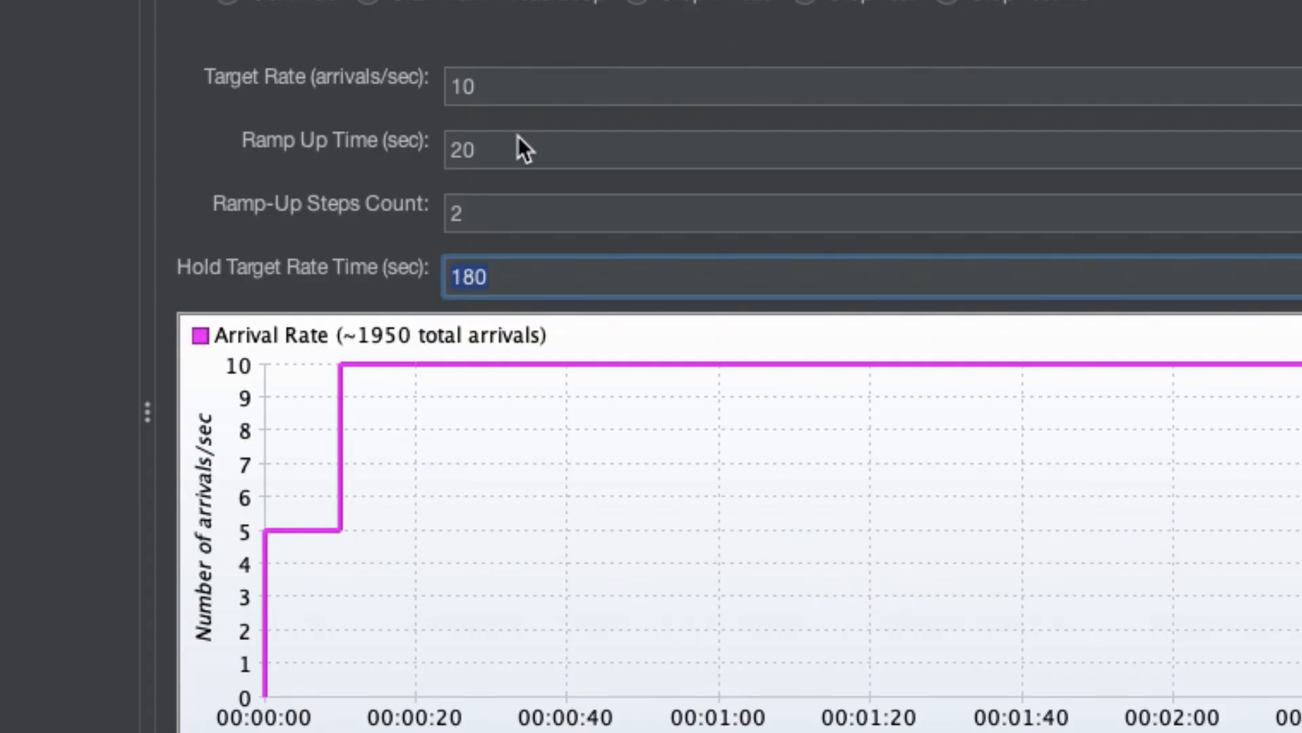
pyautogui.moveTo(498, 88); pyautogui.dragTo(438, 88)
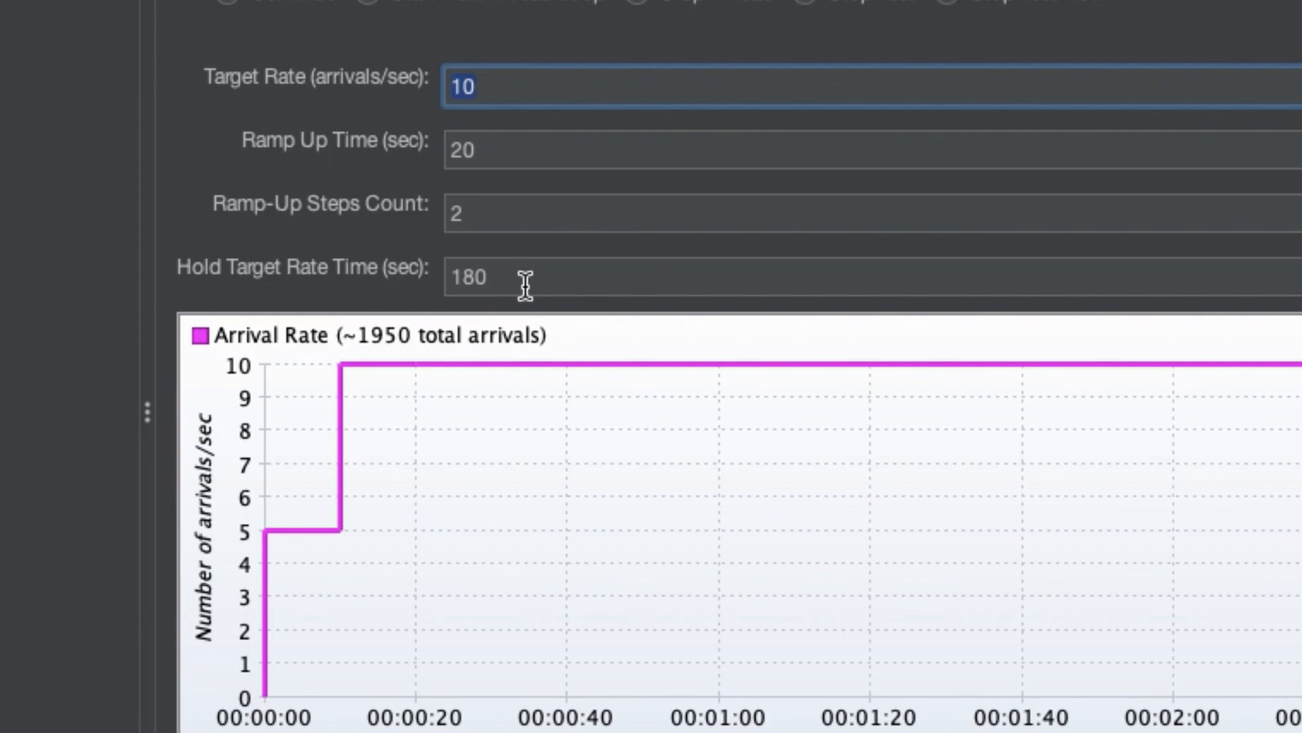
pyautogui.click(447, 280)
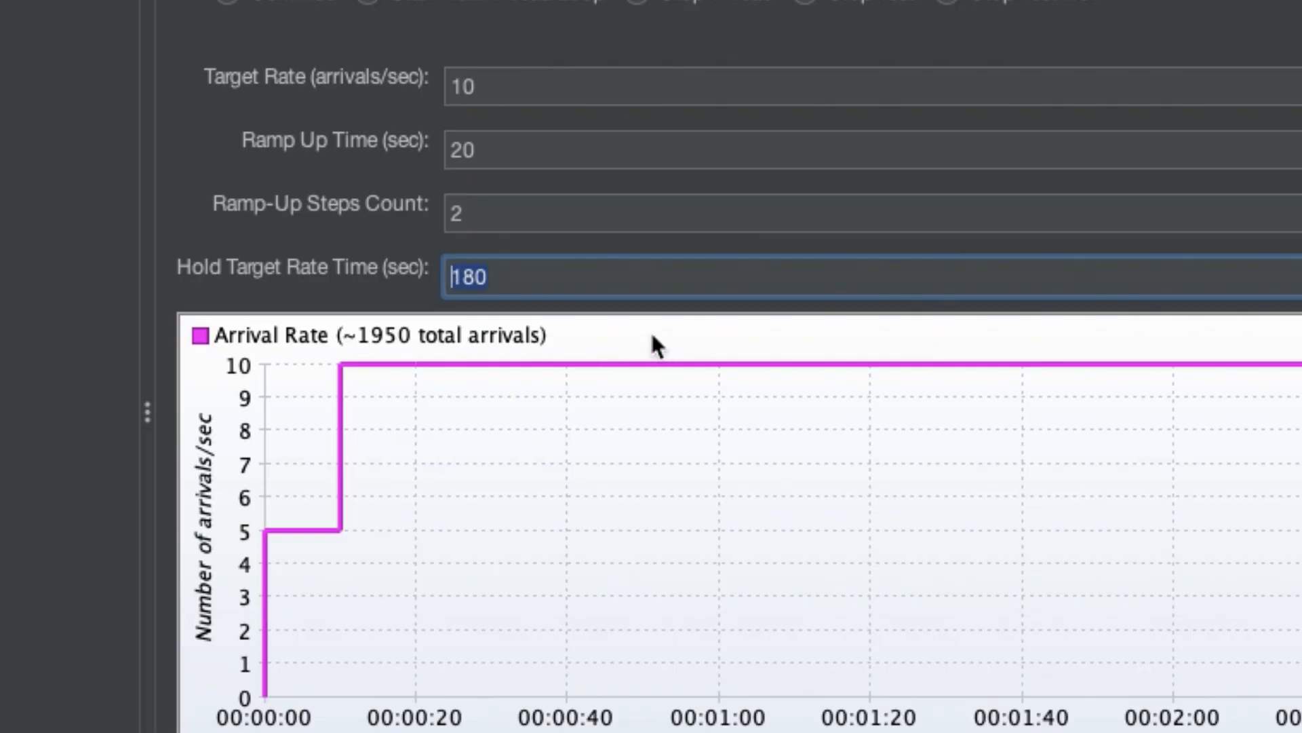
pyautogui.click(530, 277)
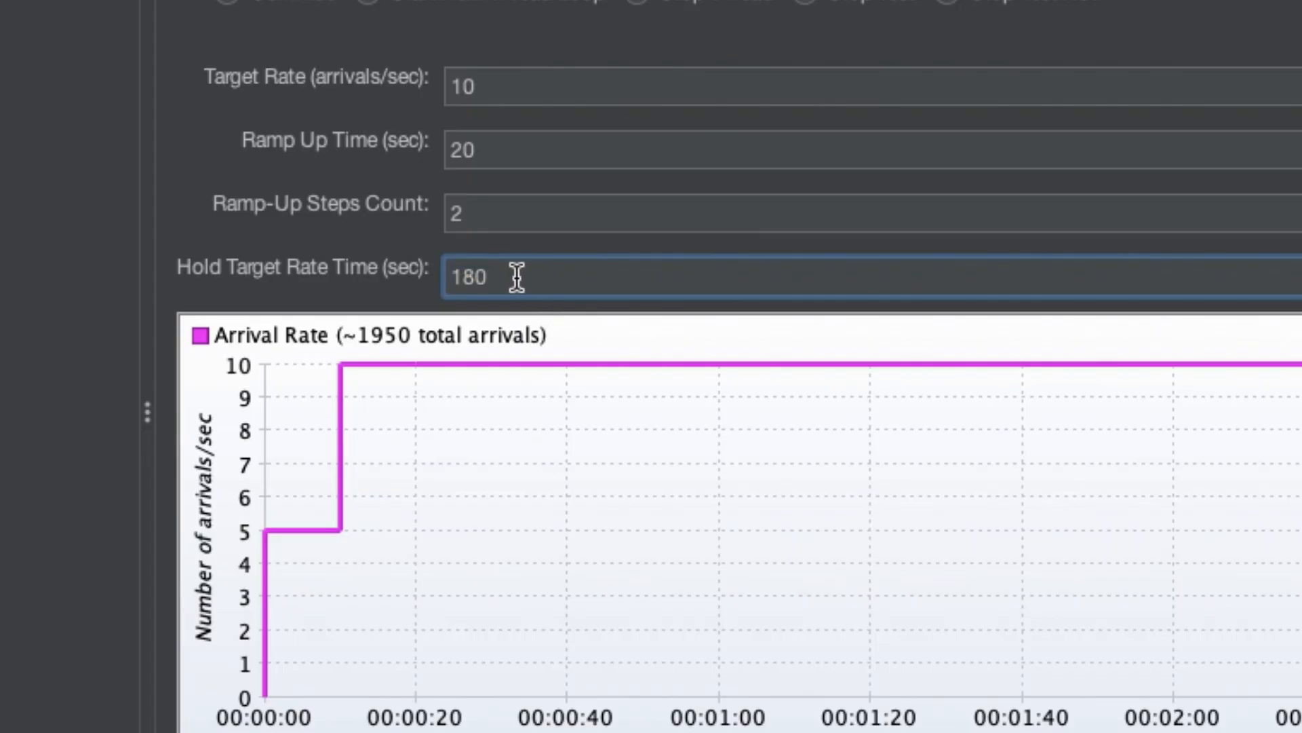
pyautogui.moveTo(515, 276); pyautogui.dragTo(442, 276)
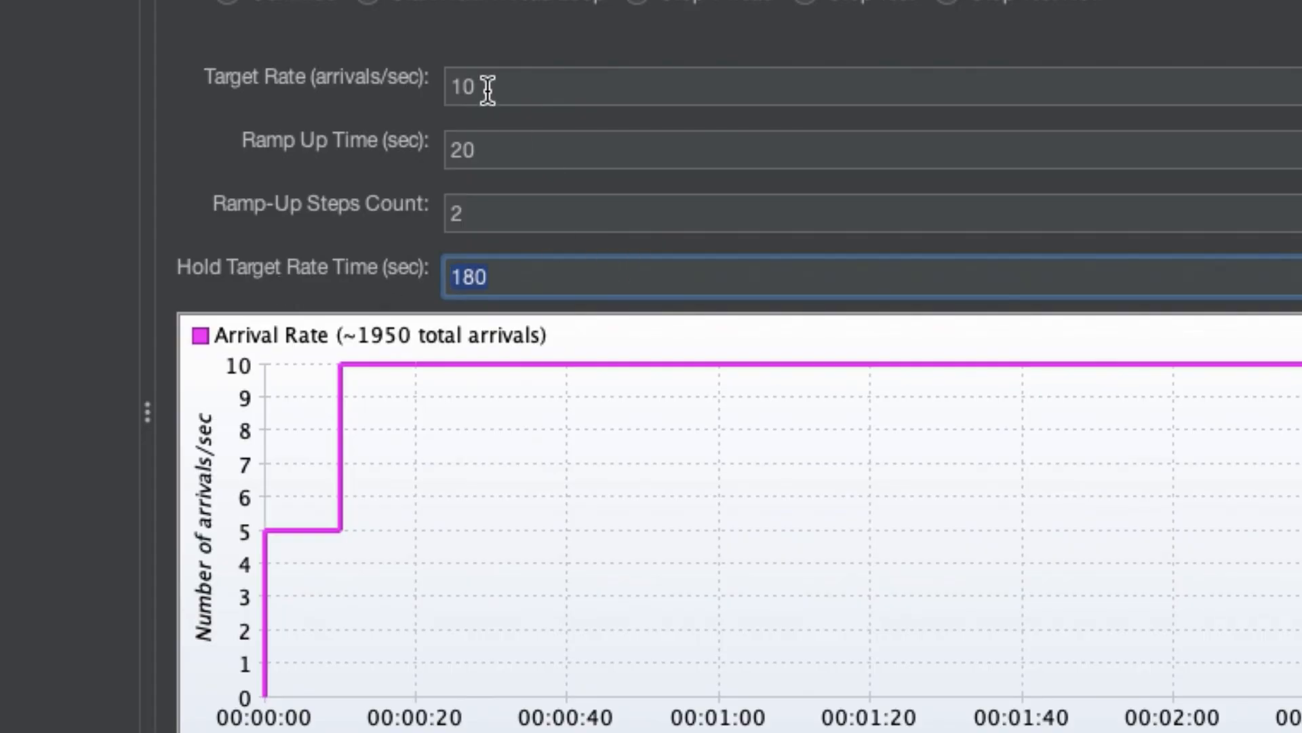
pyautogui.moveTo(489, 87); pyautogui.dragTo(435, 87)
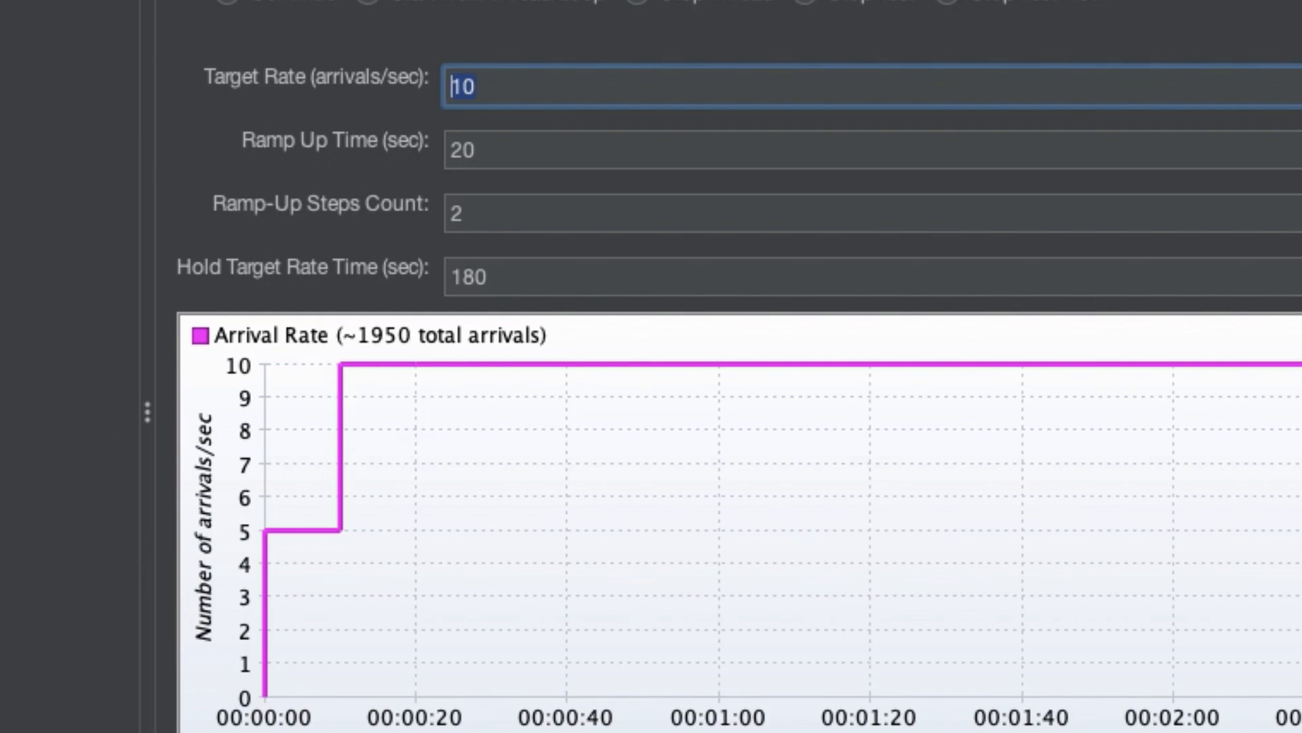
# Step: Set the thread group's hold target rate time to 600 seconds
pyautogui.moveTo(509, 277); pyautogui.dragTo(439, 276)
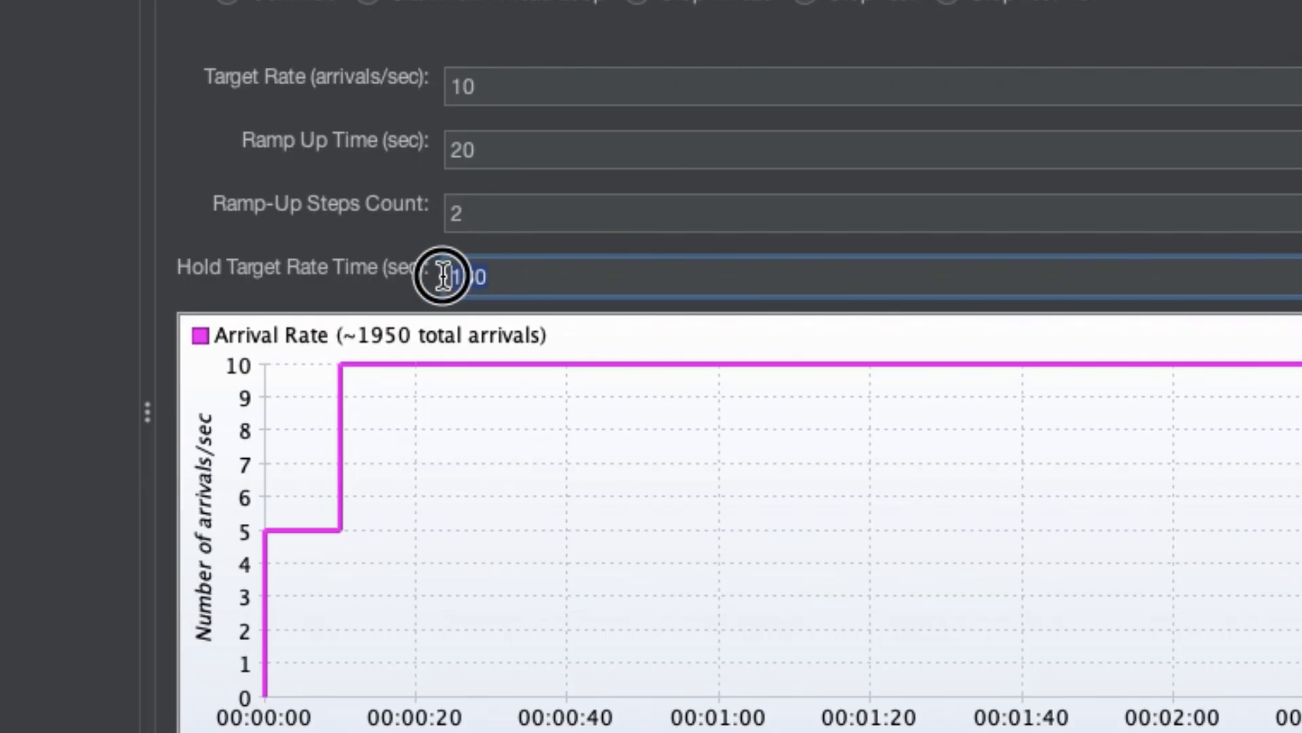
pyautogui.write('66')
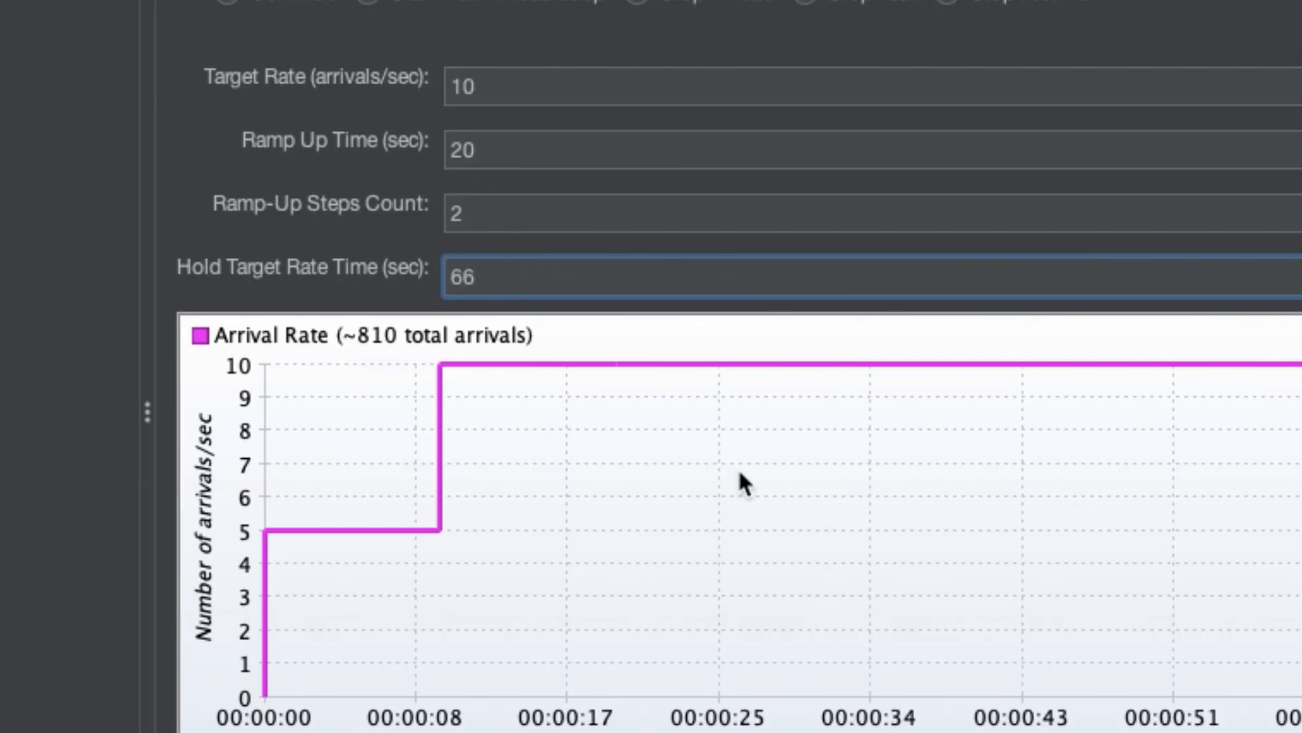
pyautogui.press('BackSpace')
pyautogui.write('00')
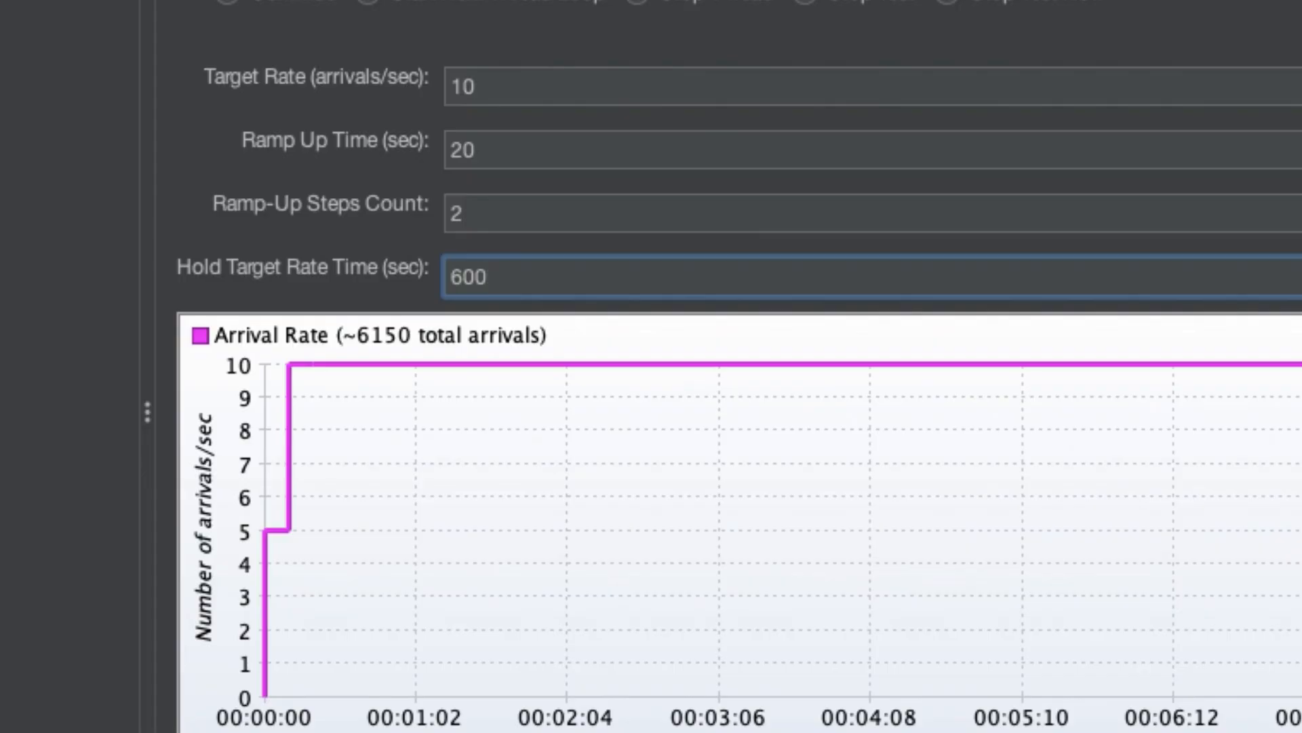
# Step: Review how the target rate and the 600-second hold time relate to the total arrivals in the graph
pyautogui.click(499, 80)
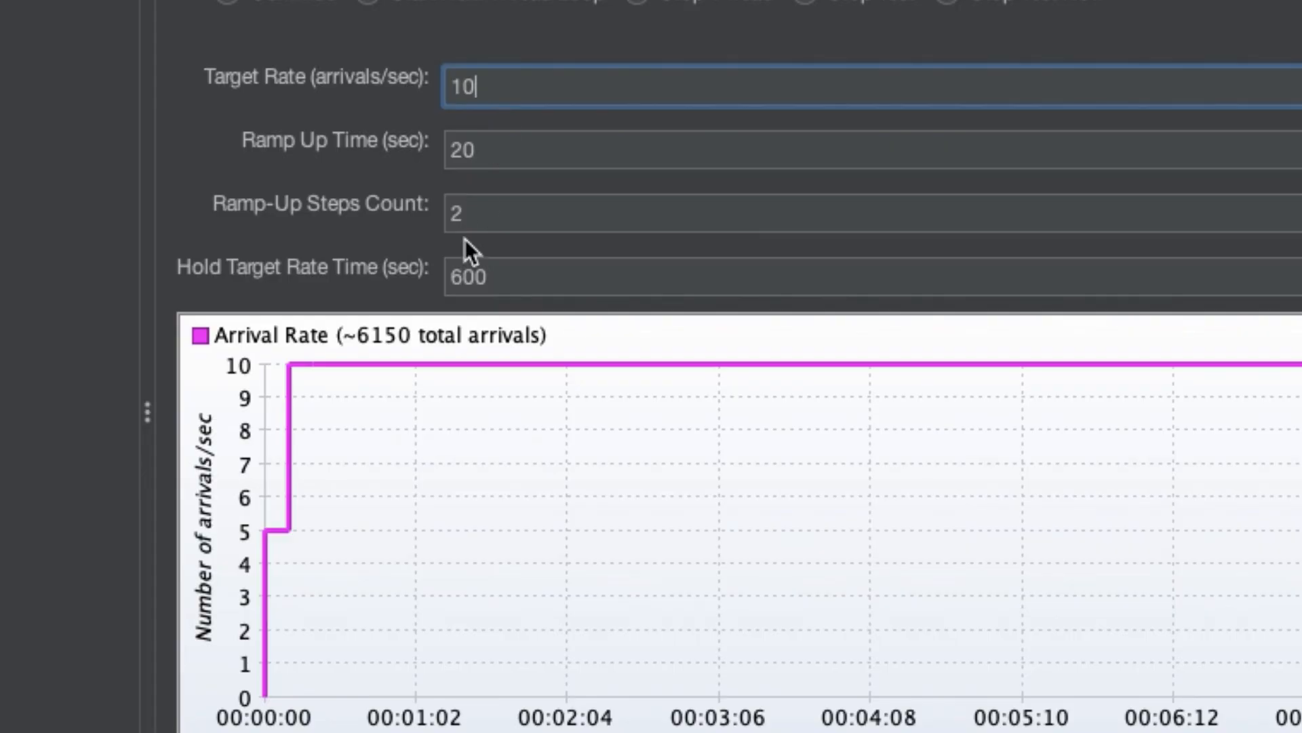
pyautogui.click(518, 279)
pyautogui.moveTo(518, 279); pyautogui.dragTo(442, 278)
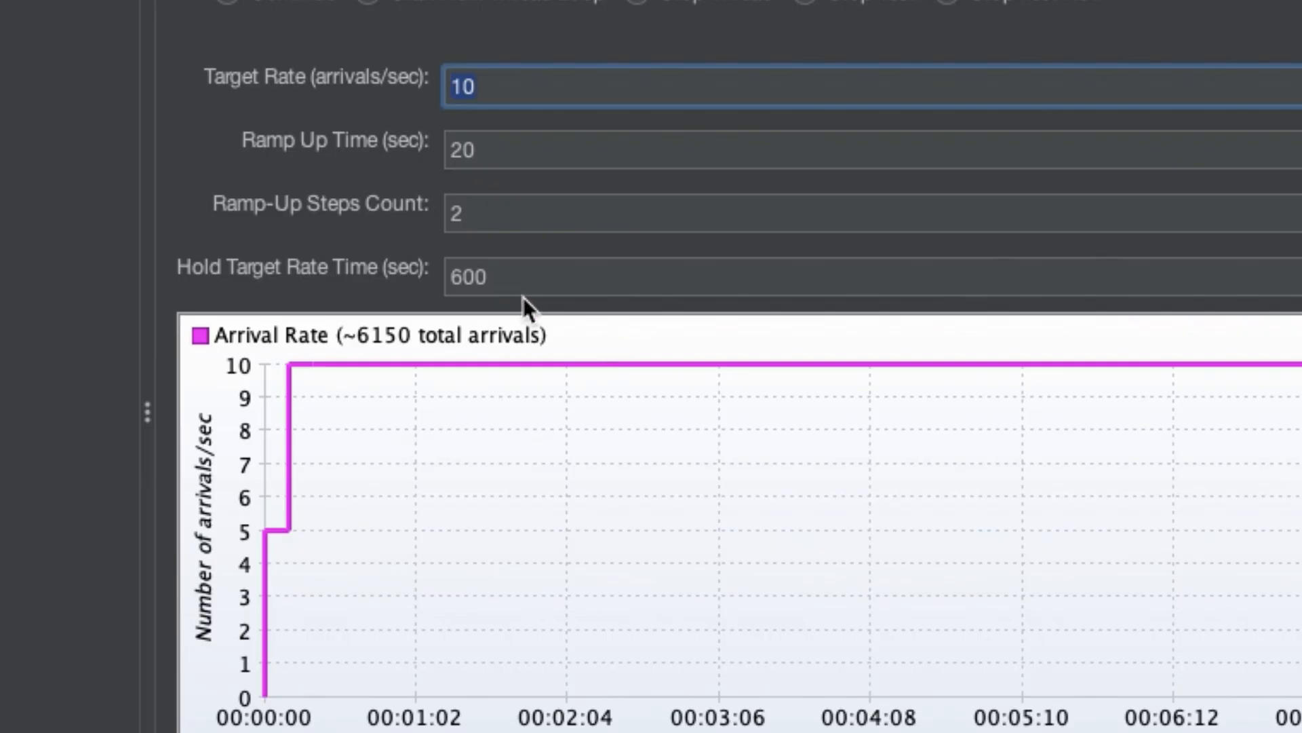
pyautogui.click(481, 278)
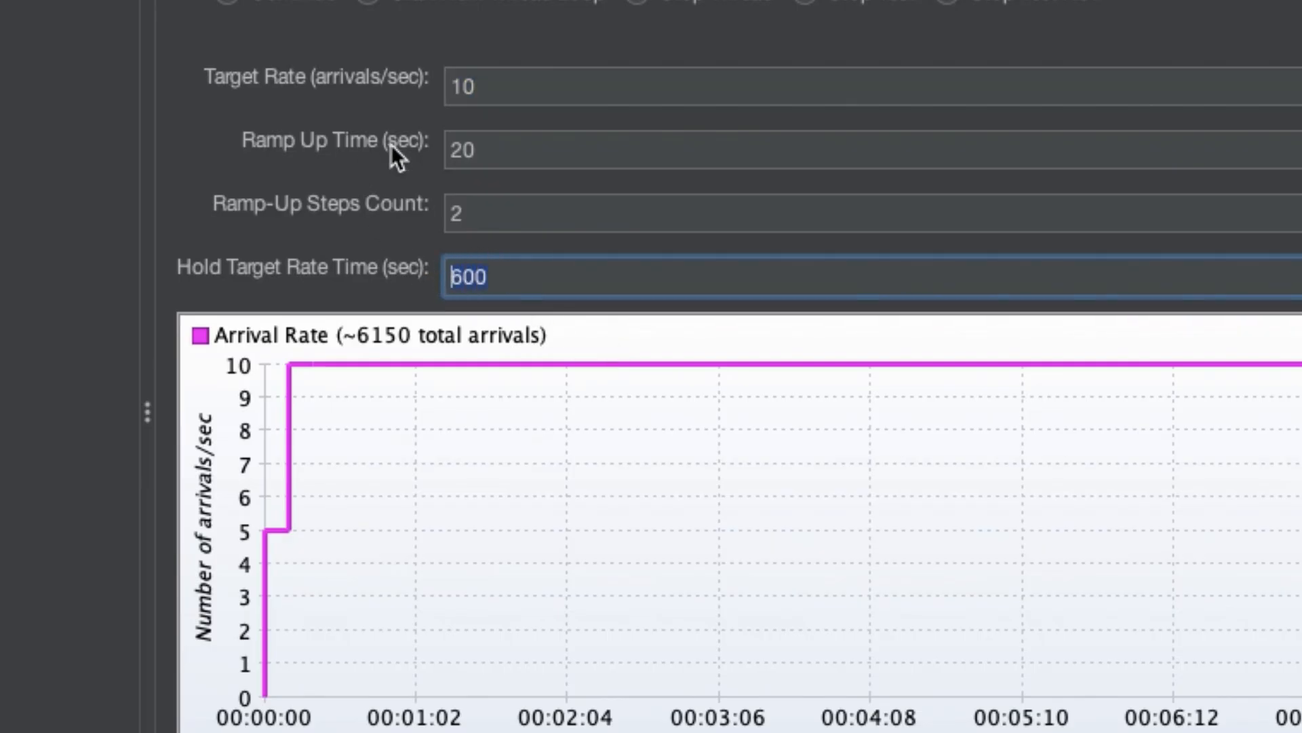
pyautogui.click(492, 84)
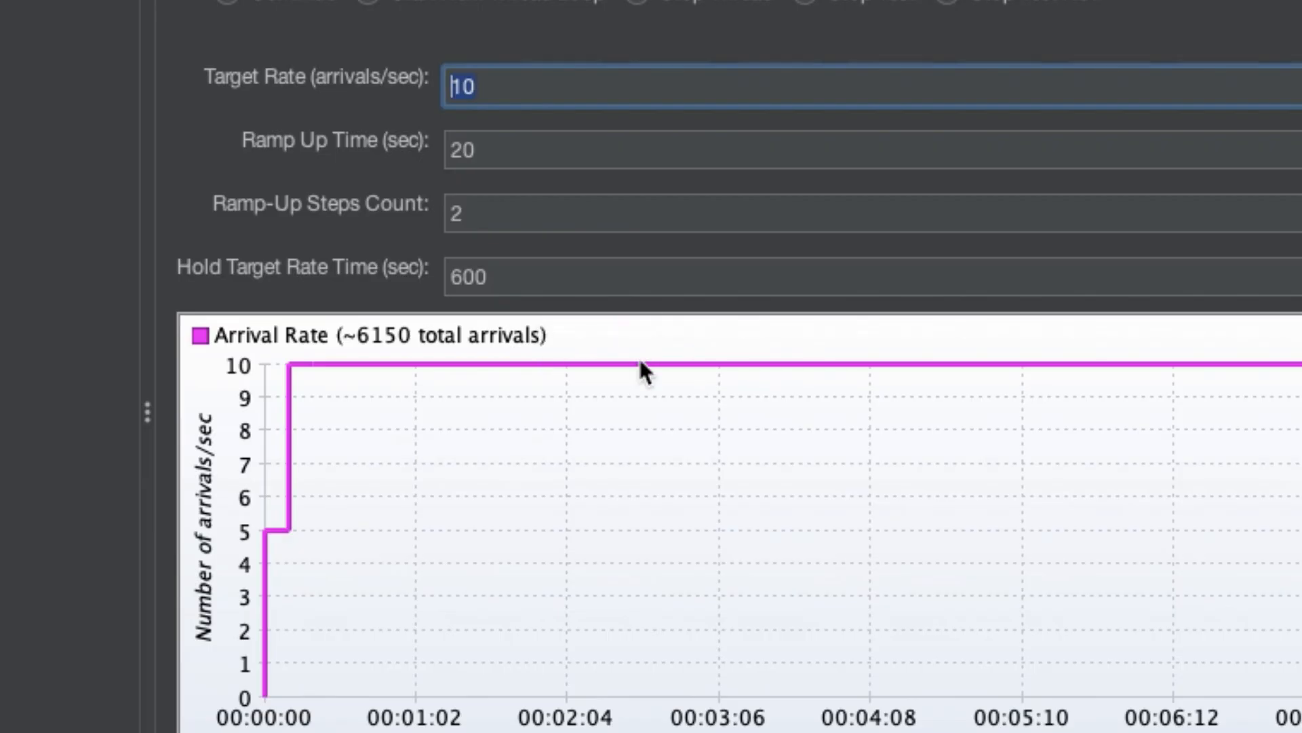
pyautogui.click(489, 276)
pyautogui.moveTo(488, 276); pyautogui.dragTo(436, 275)
pyautogui.click(558, 279)
pyautogui.click(471, 276)
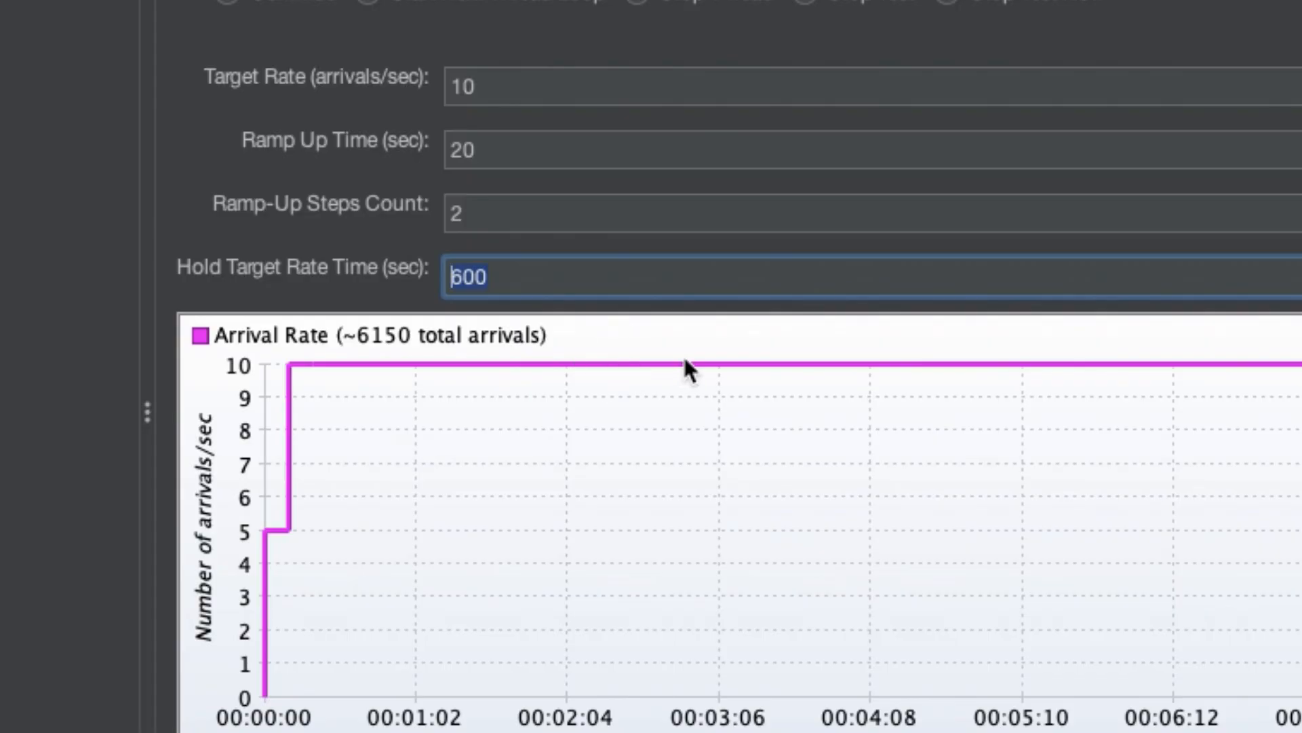
pyautogui.click(496, 79)
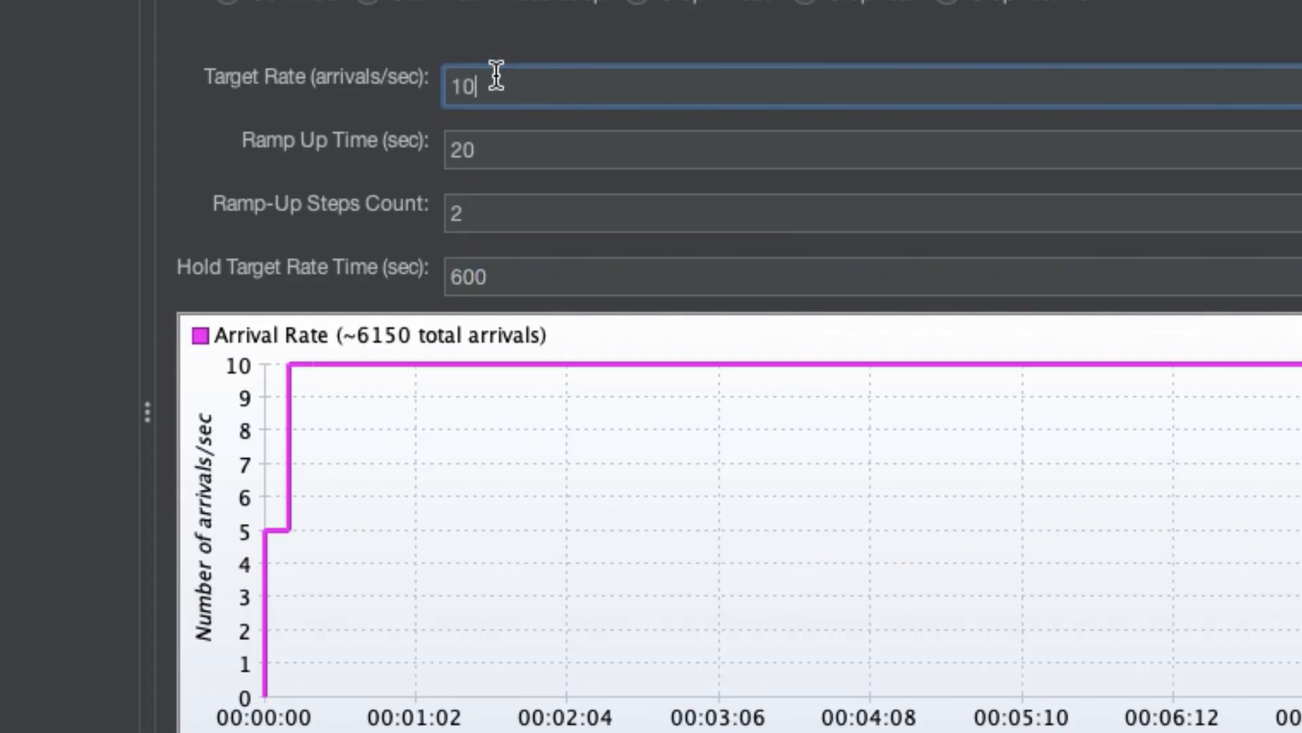
pyautogui.doubleClick(445, 81)
pyautogui.doubleClick(450, 273)
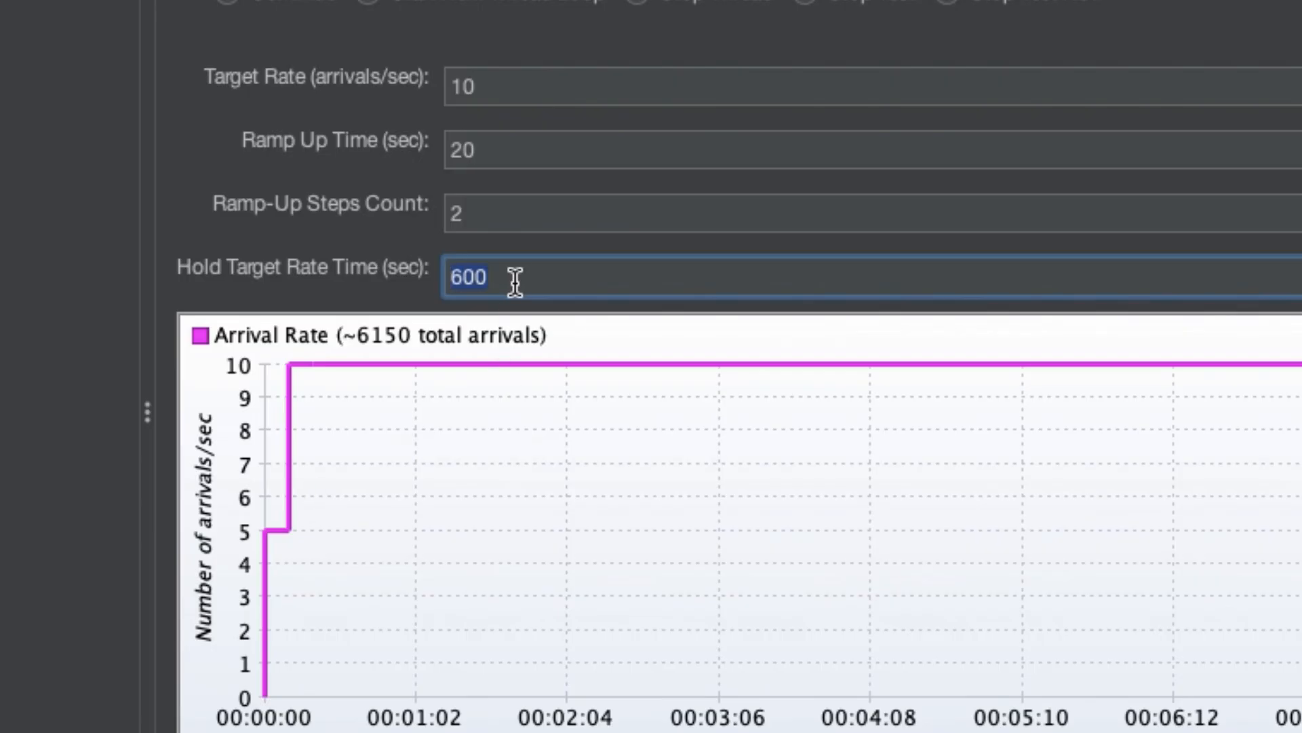
# Step: Extend the thread group's hold target rate time to 6000 seconds
pyautogui.click(541, 276)
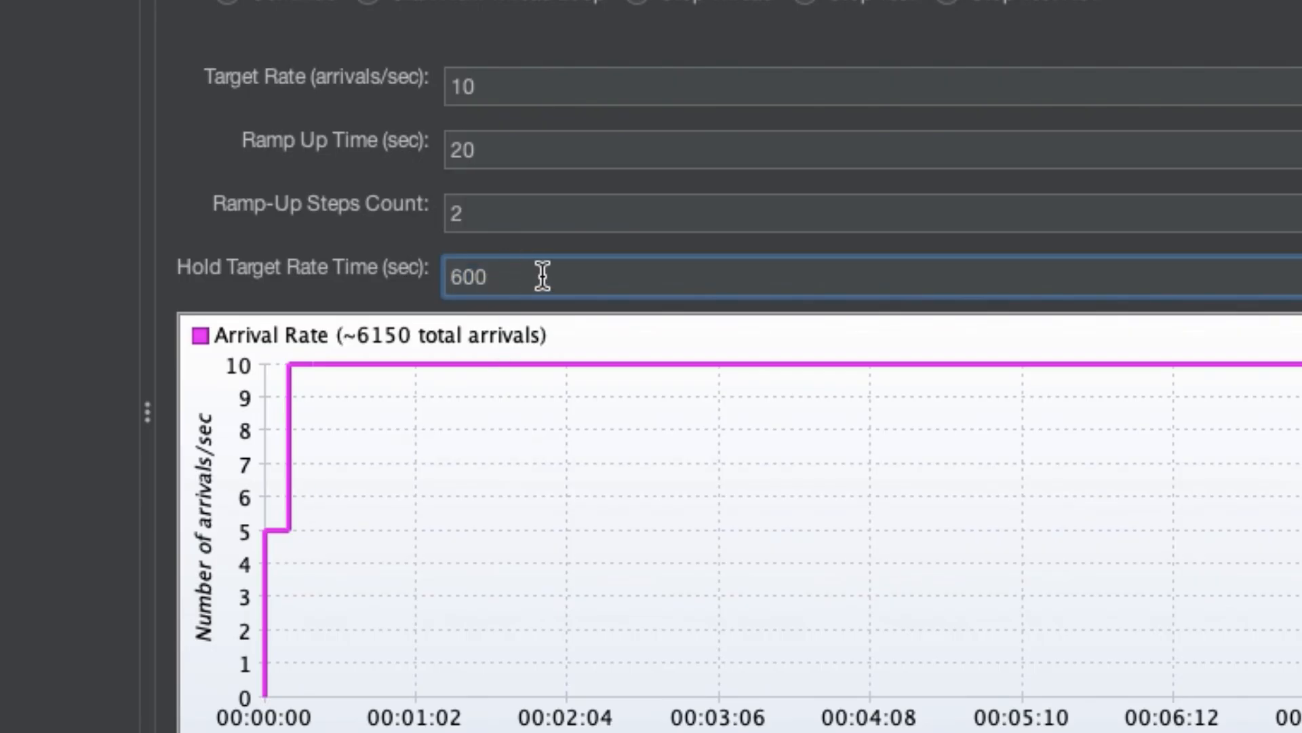
pyautogui.click(481, 277)
pyautogui.write('0')
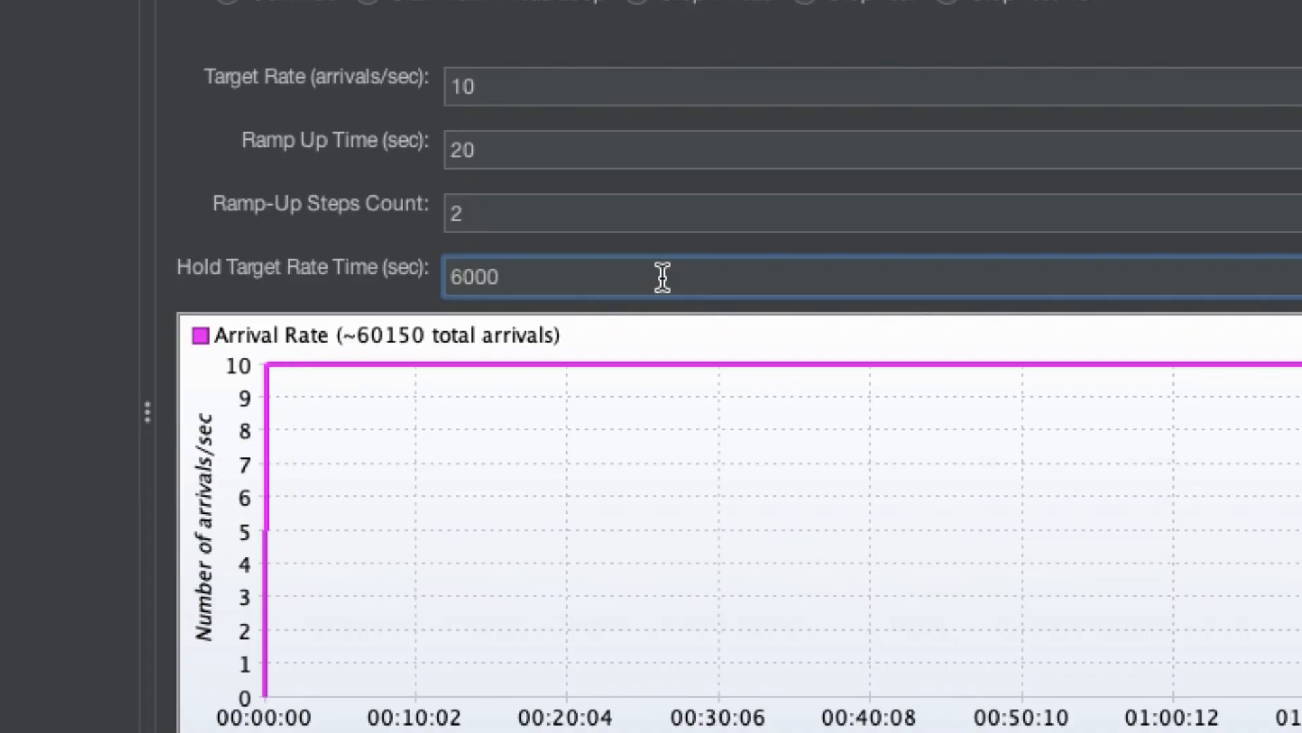